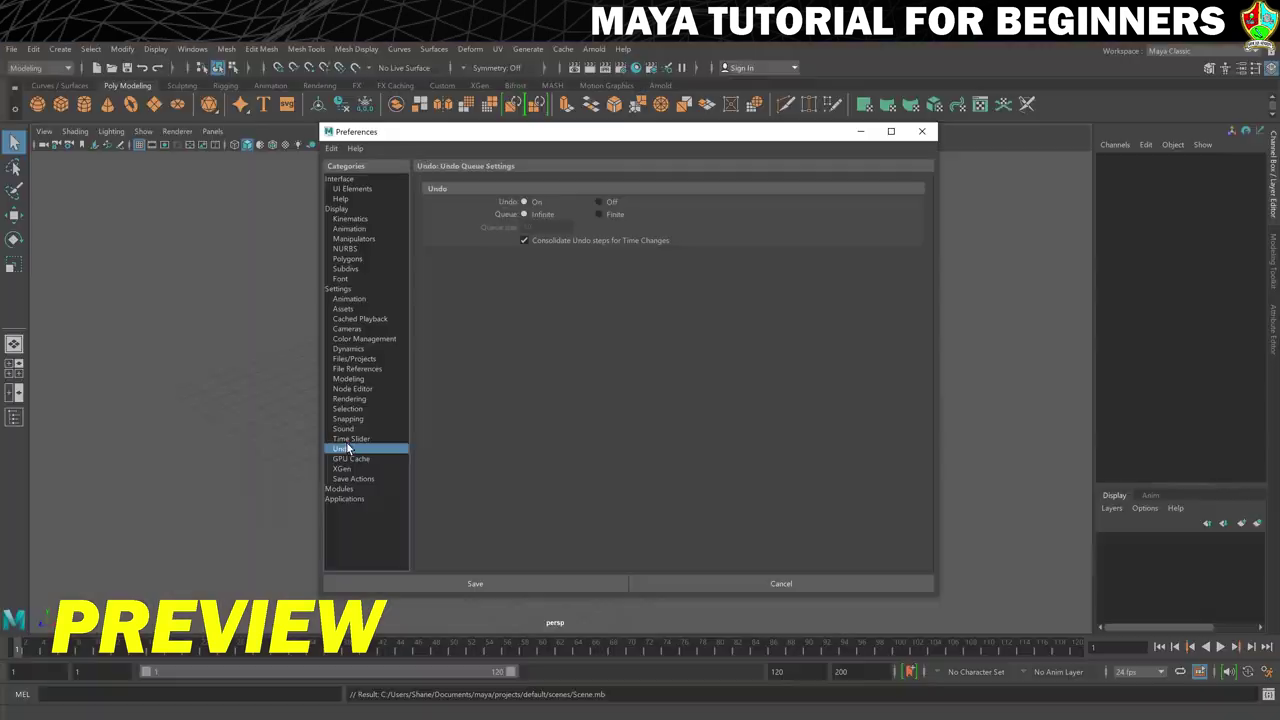
Show the Time Slider preferences, with 24 fps framerate and a 1–120 playback range.
click(350, 438)
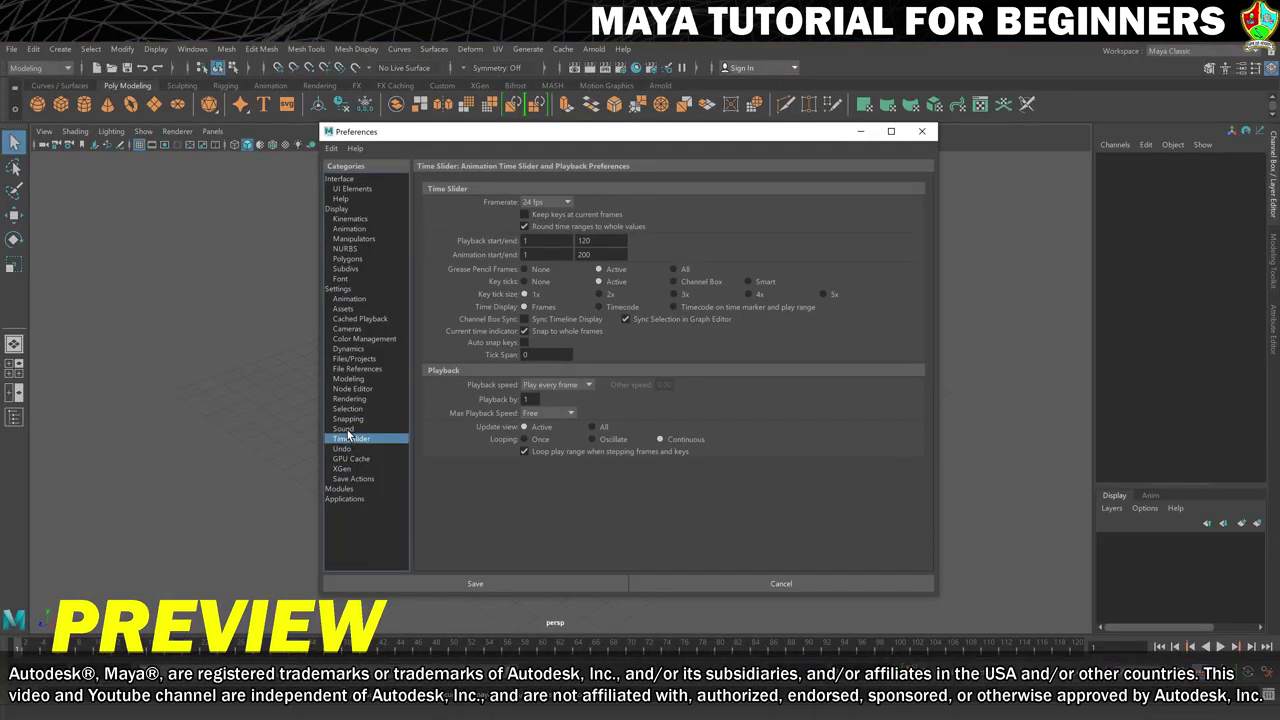
Size a new plane on the grid and rotate the middle wall around its Y axis.
click(346, 429)
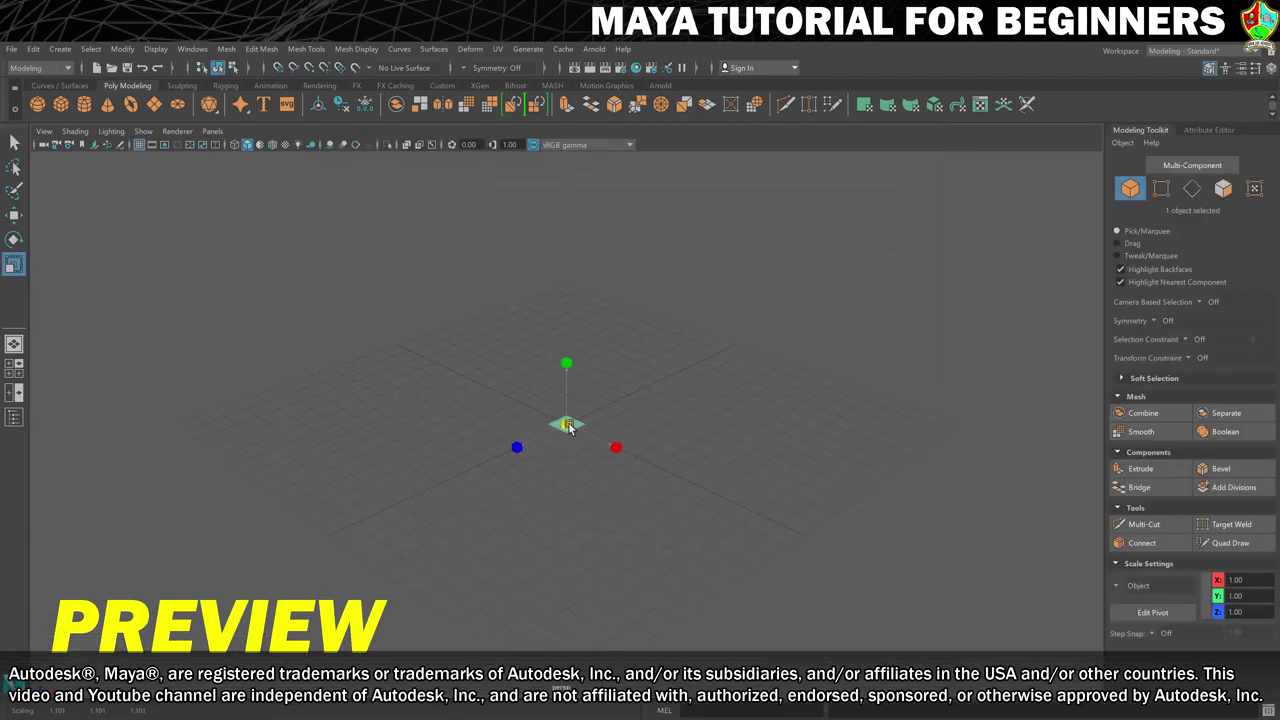
drag(666, 413, 962, 421)
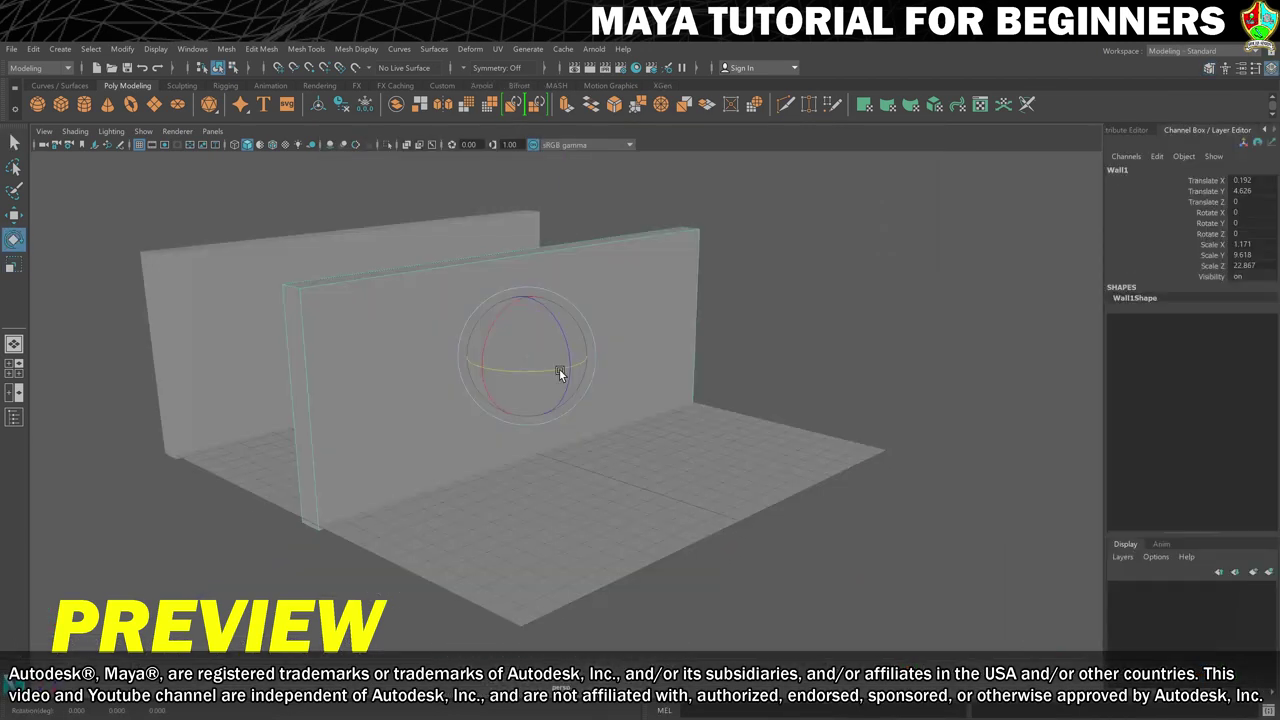
drag(559, 369, 641, 363)
drag(490, 369, 527, 368)
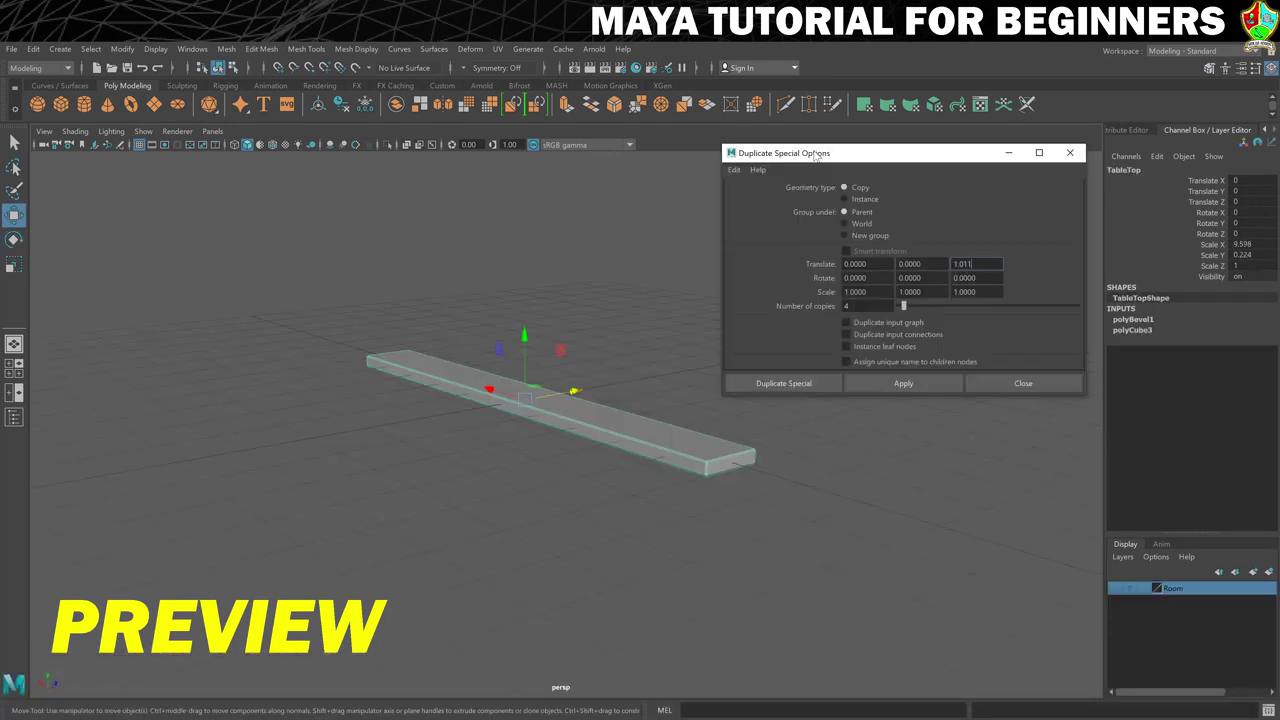
Make four plank copies spaced along Z, then select and raise the vase's middle vertex ring.
drag(815, 150, 925, 82)
click(875, 310)
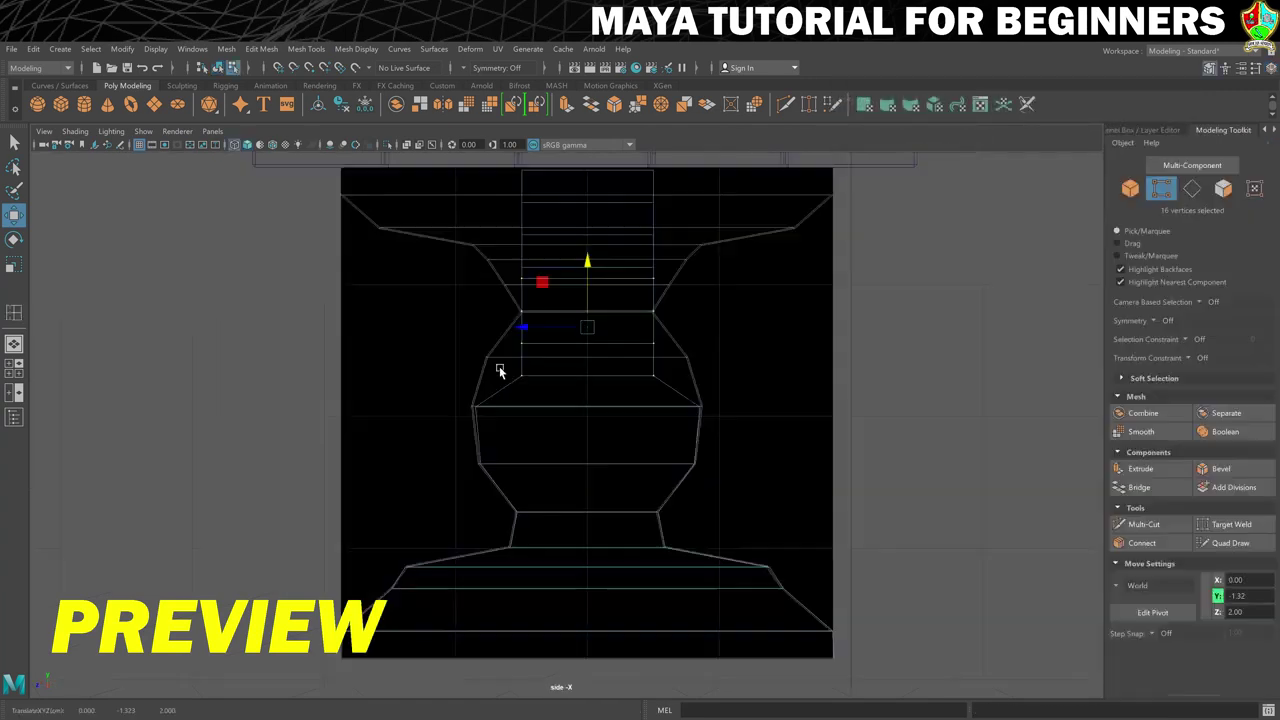
drag(500, 366, 689, 396)
drag(586, 309, 591, 299)
Widen the vase's vertex ring along Z and shrink the extruded wall faces into window insets.
key(r)
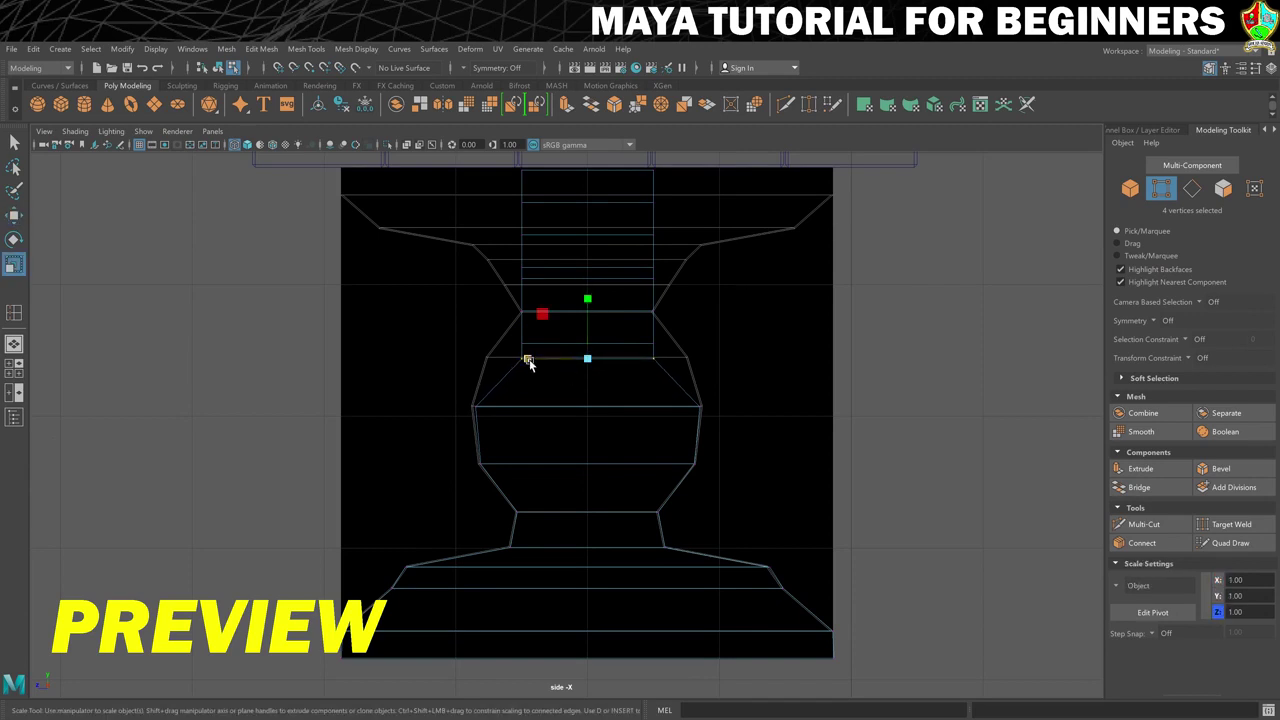
drag(527, 360, 501, 358)
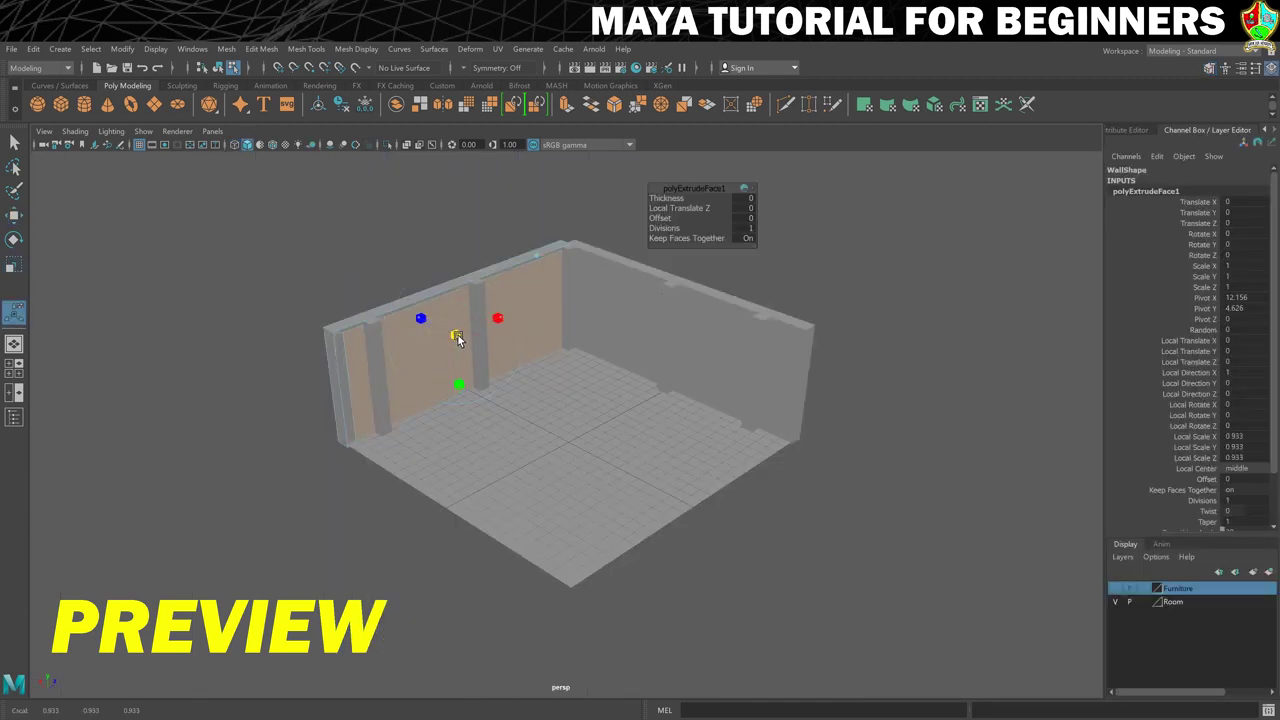
drag(457, 340, 449, 337)
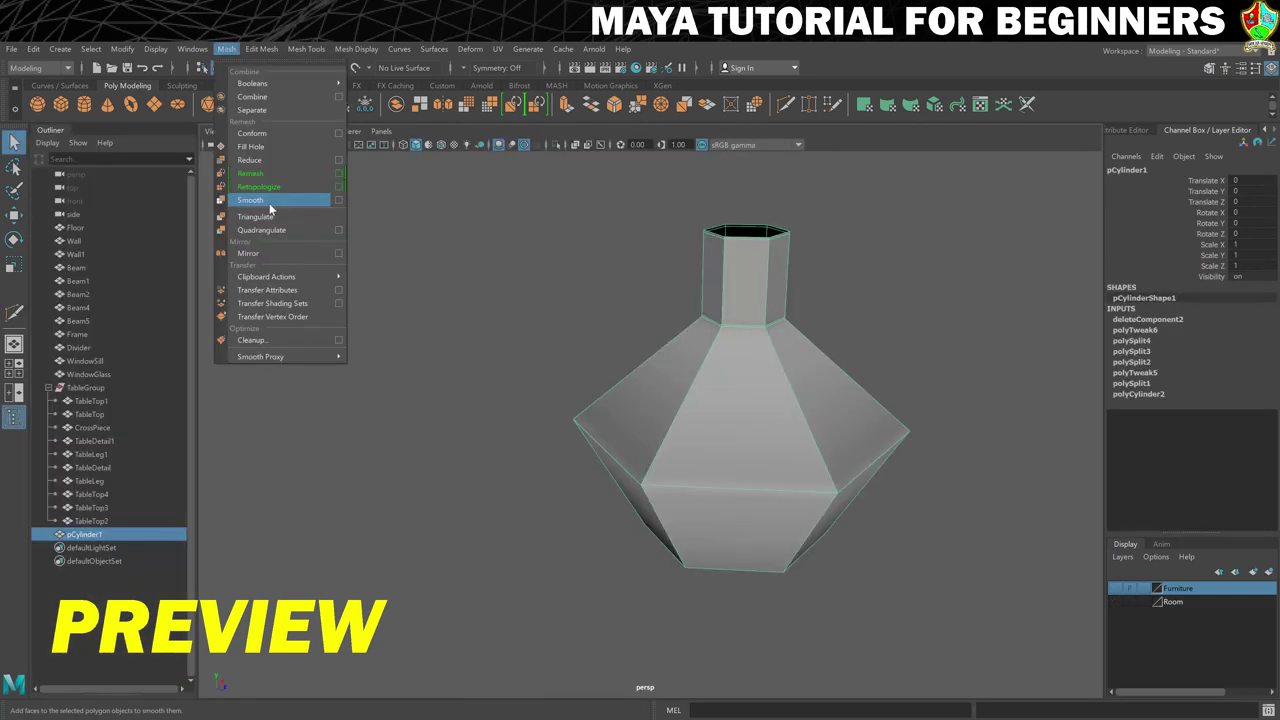
Smooth the vase mesh and revolve the profile curve into a candlestick.
click(268, 199)
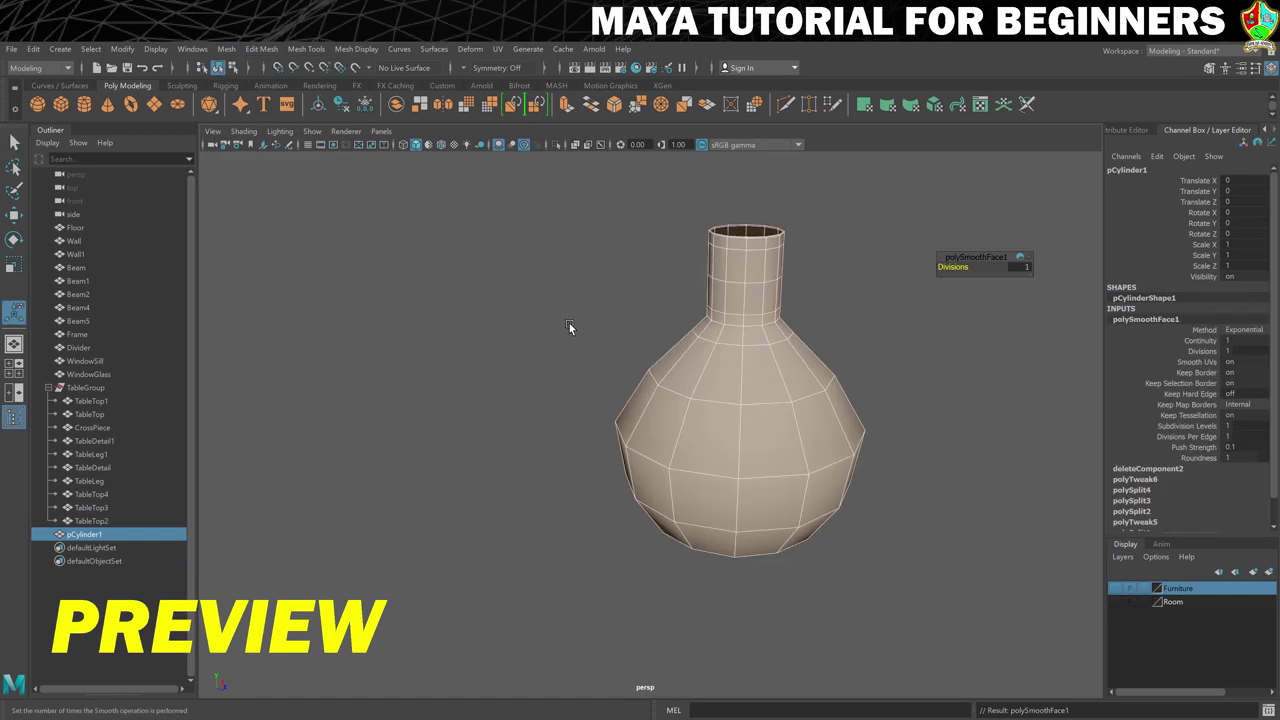
alt+drag(779, 320, 694, 305)
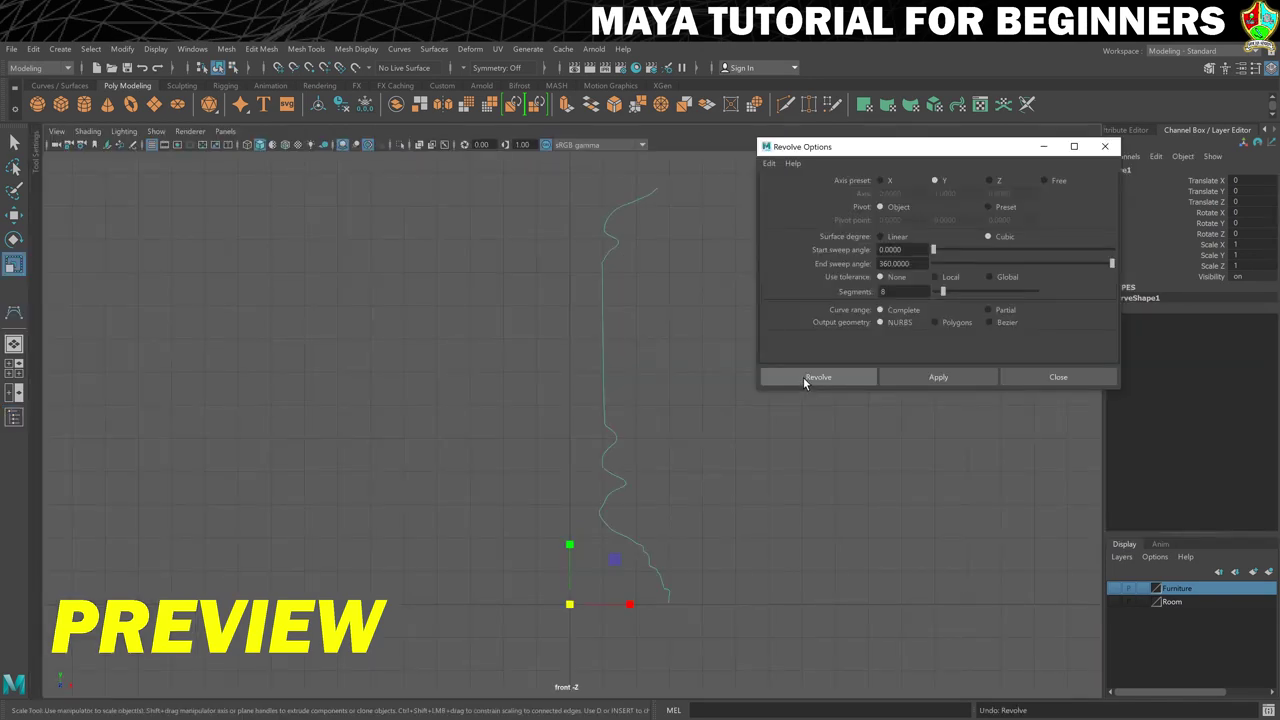
click(803, 377)
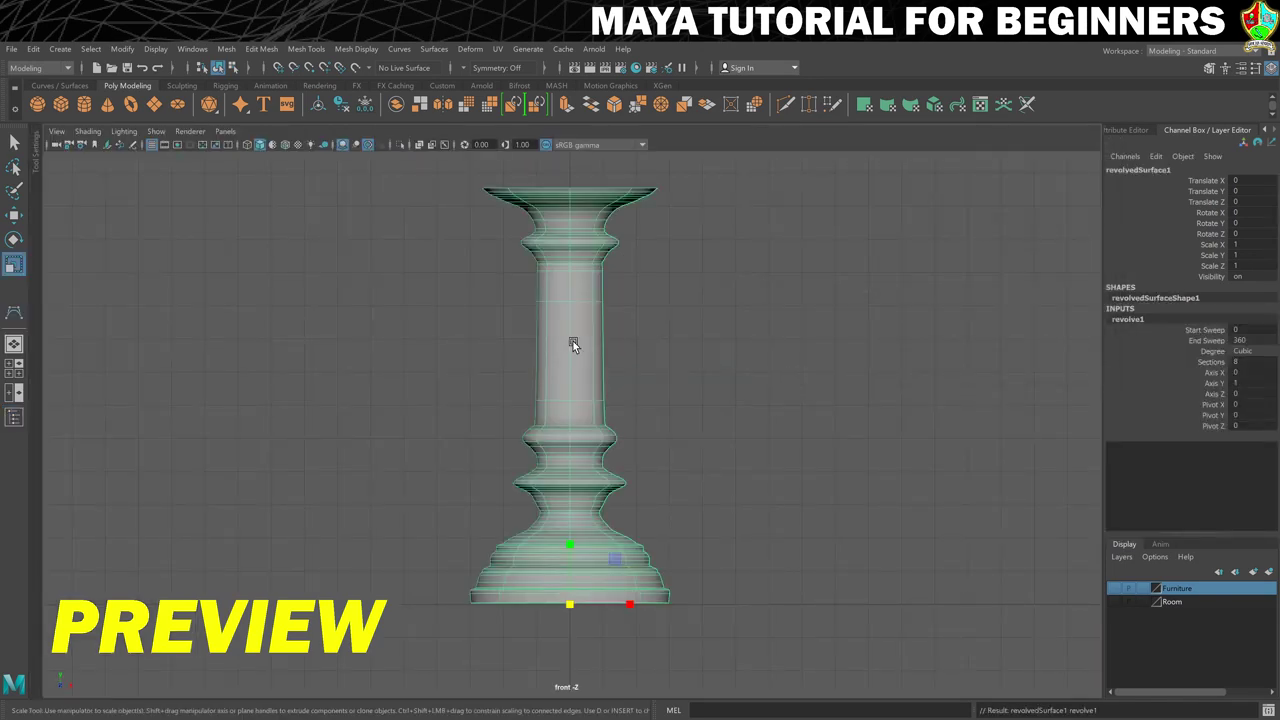
Deselect the candlestick and loft a scroll surface between the two spiral curves.
right_drag(575, 339, 643, 320)
click(683, 319)
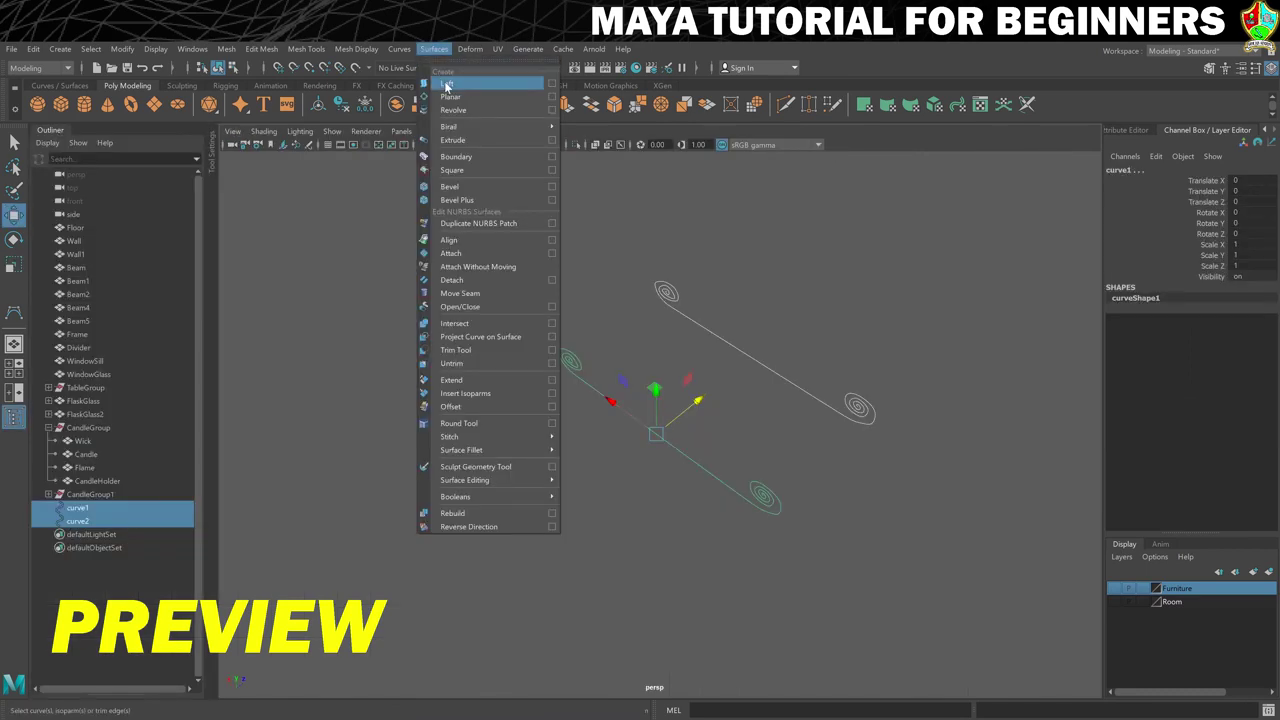
click(446, 87)
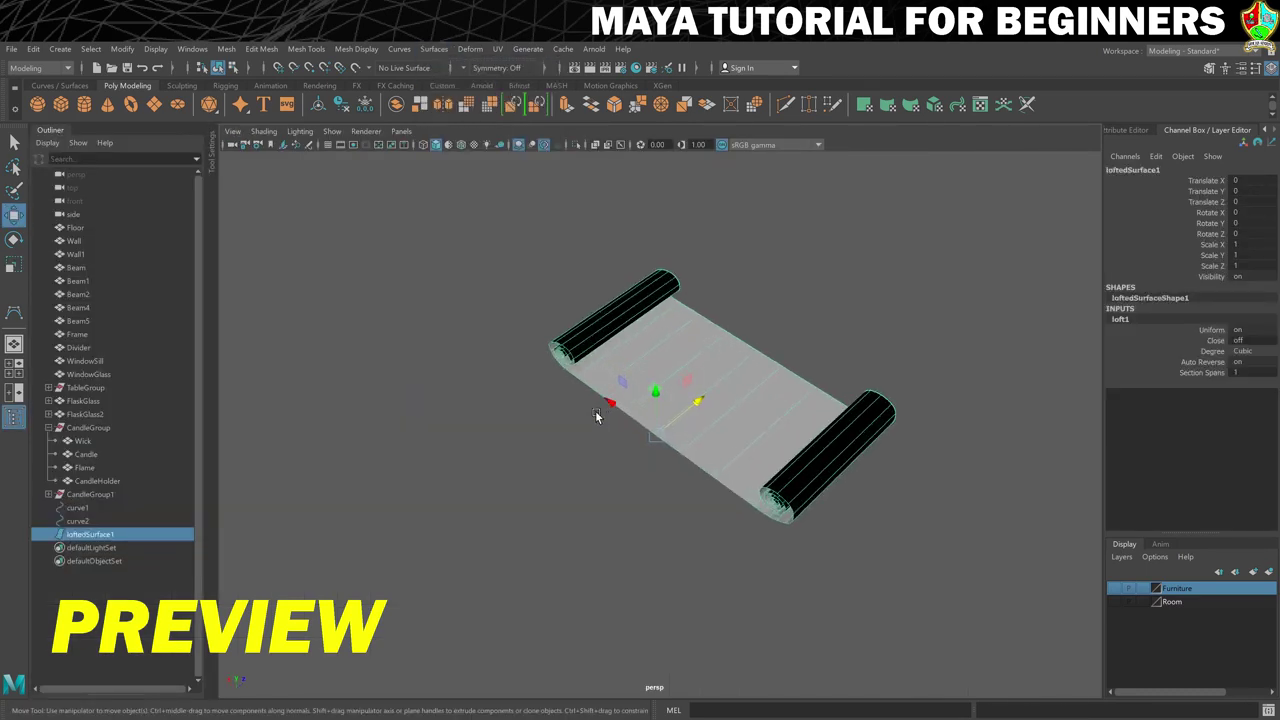
alt+drag(594, 424, 640, 410)
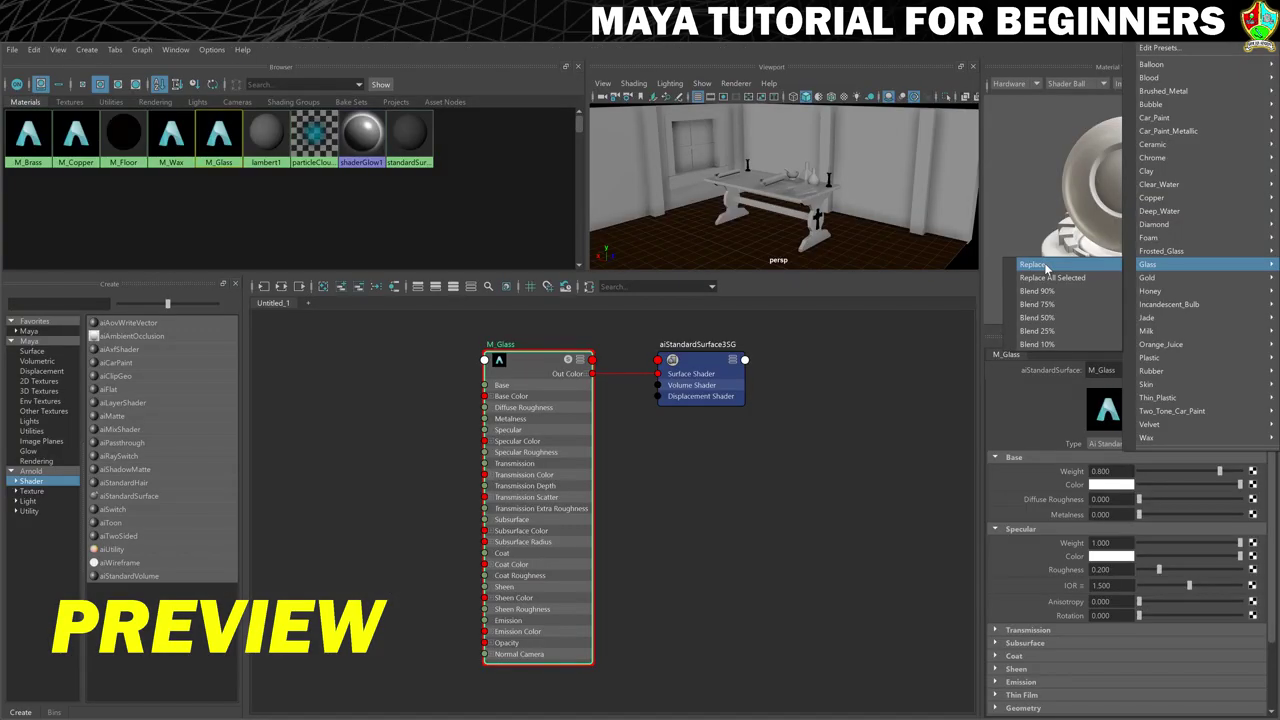
Apply the glass preset, shrink the texture projection box to 11.44 units, and rotate the directional light.
click(1046, 266)
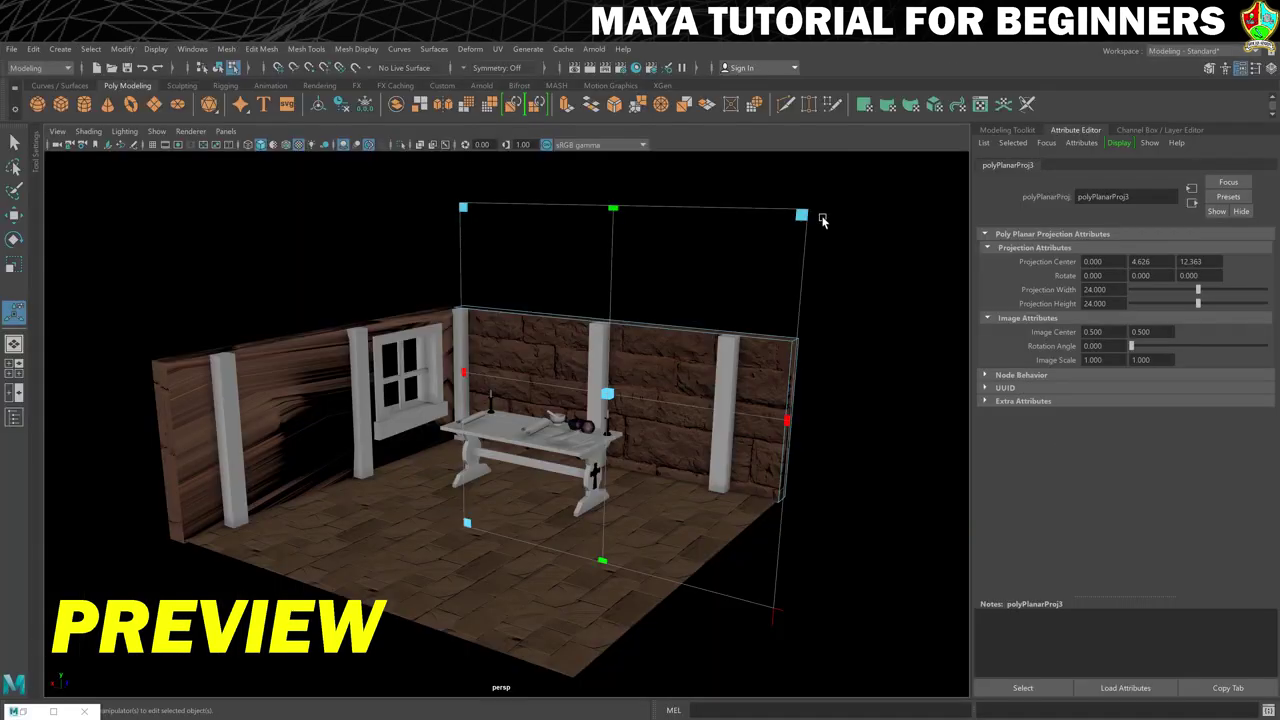
drag(806, 216, 655, 293)
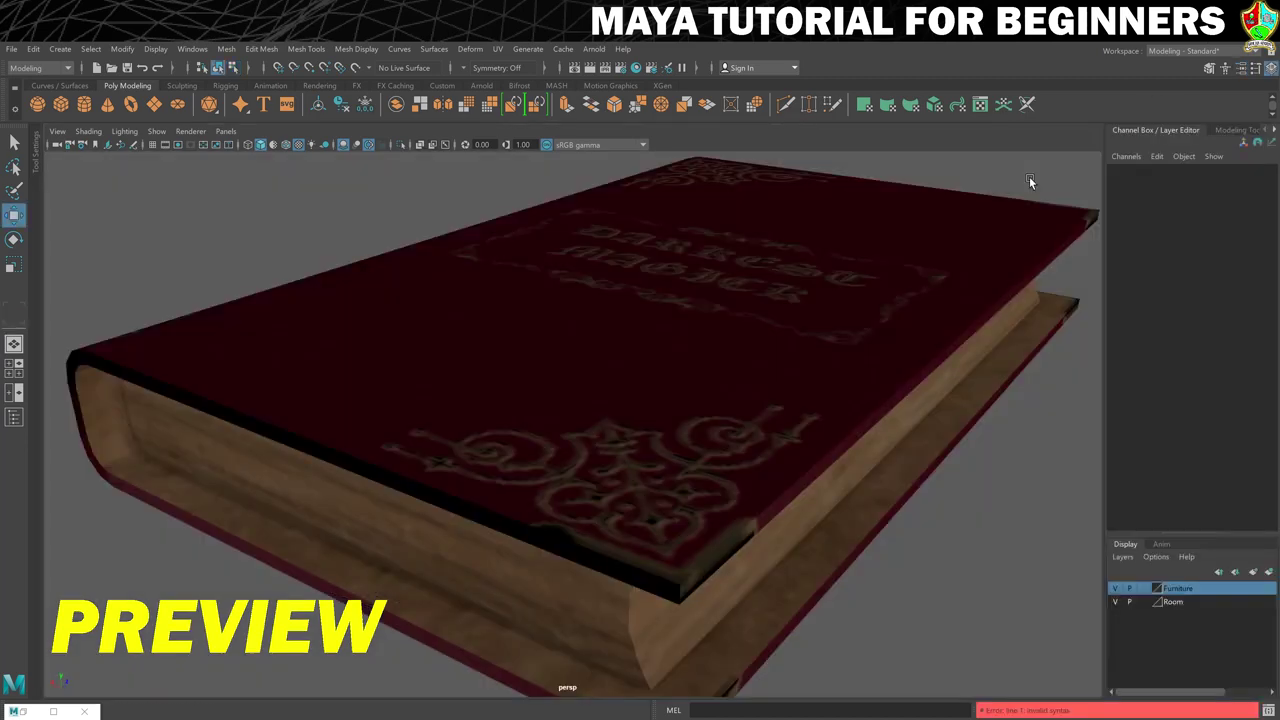
scroll(700, 316, down, 4)
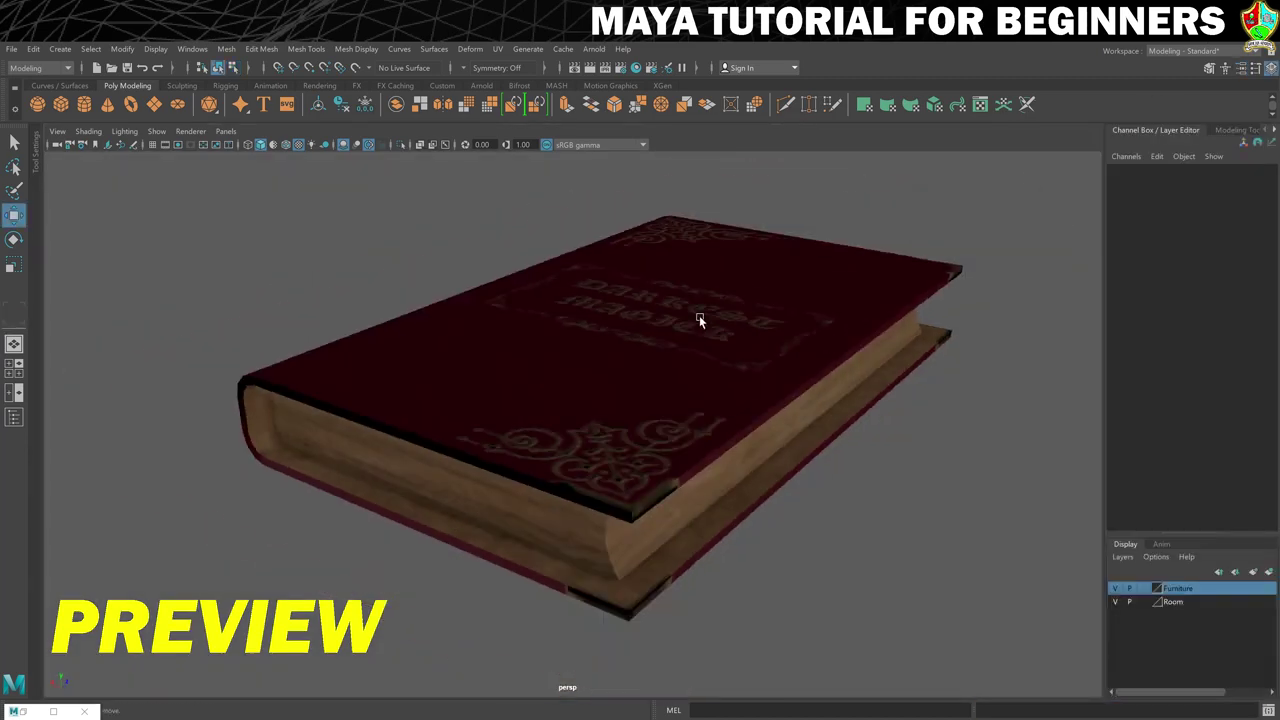
alt+drag(705, 318, 641, 347)
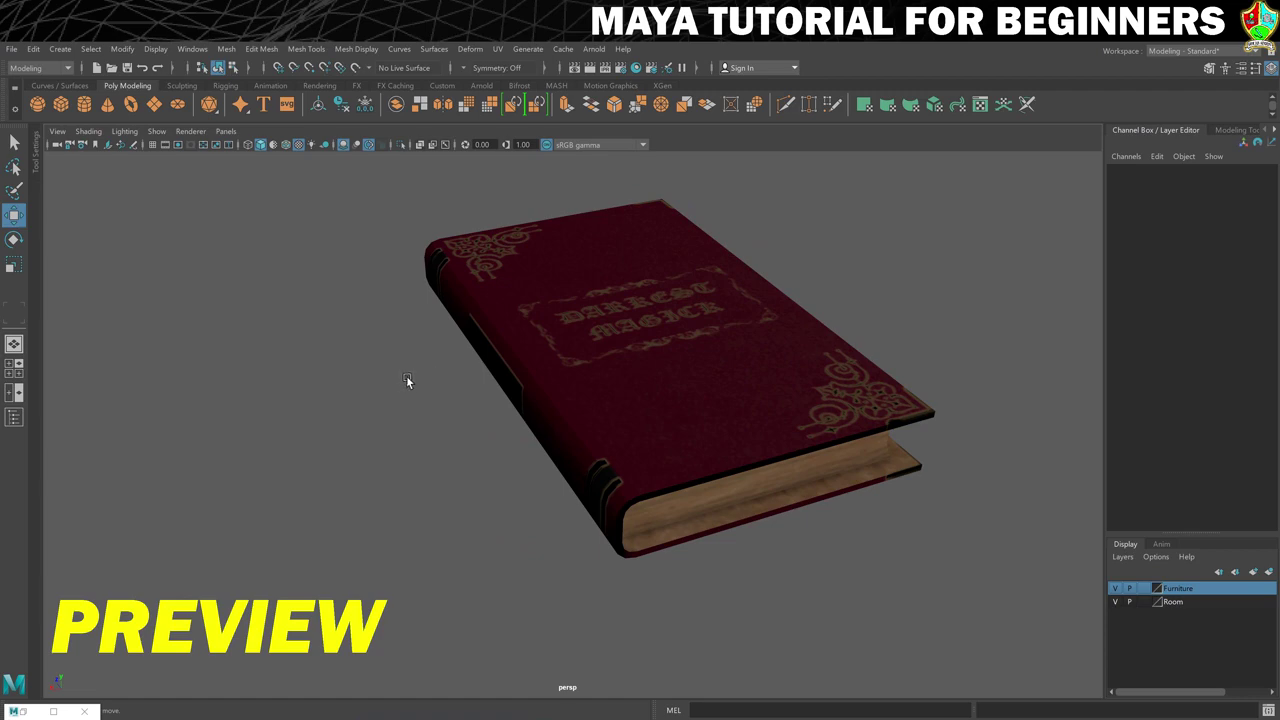
alt+drag(405, 378, 677, 400)
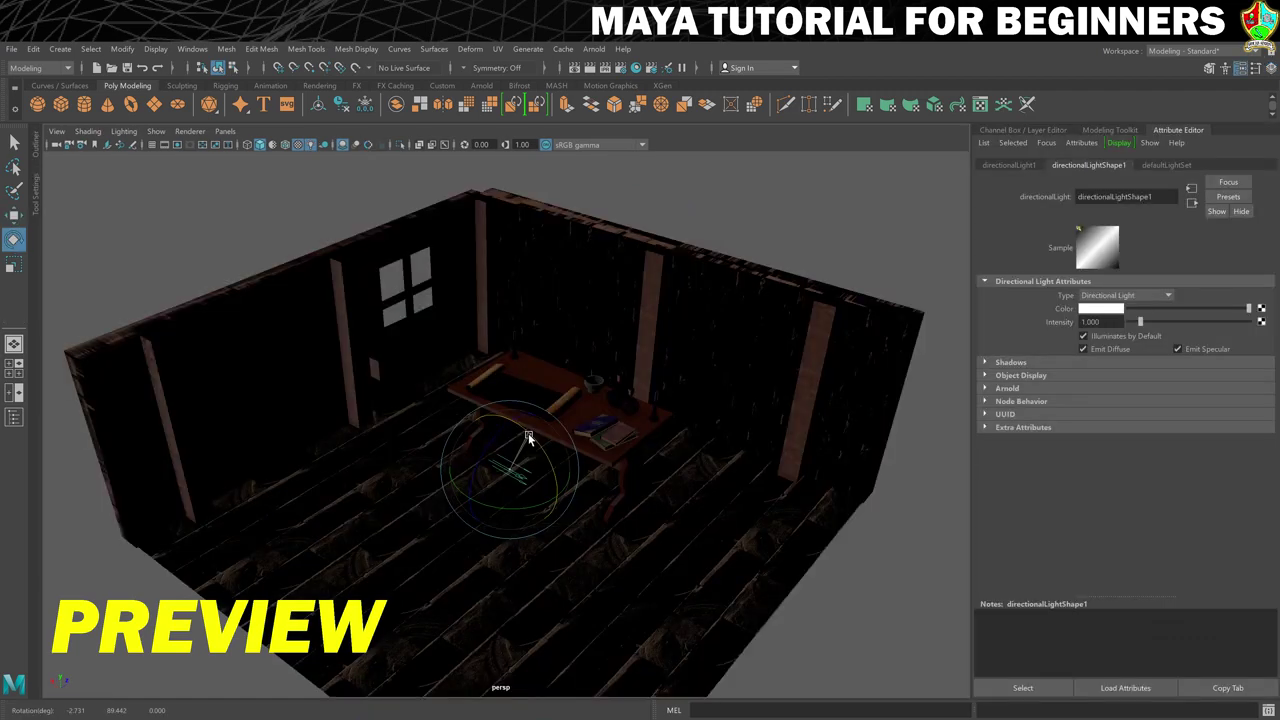
drag(528, 433, 477, 517)
Move the camera in close around the table, then stop the running Arnold render.
alt+right_drag(477, 517, 625, 414)
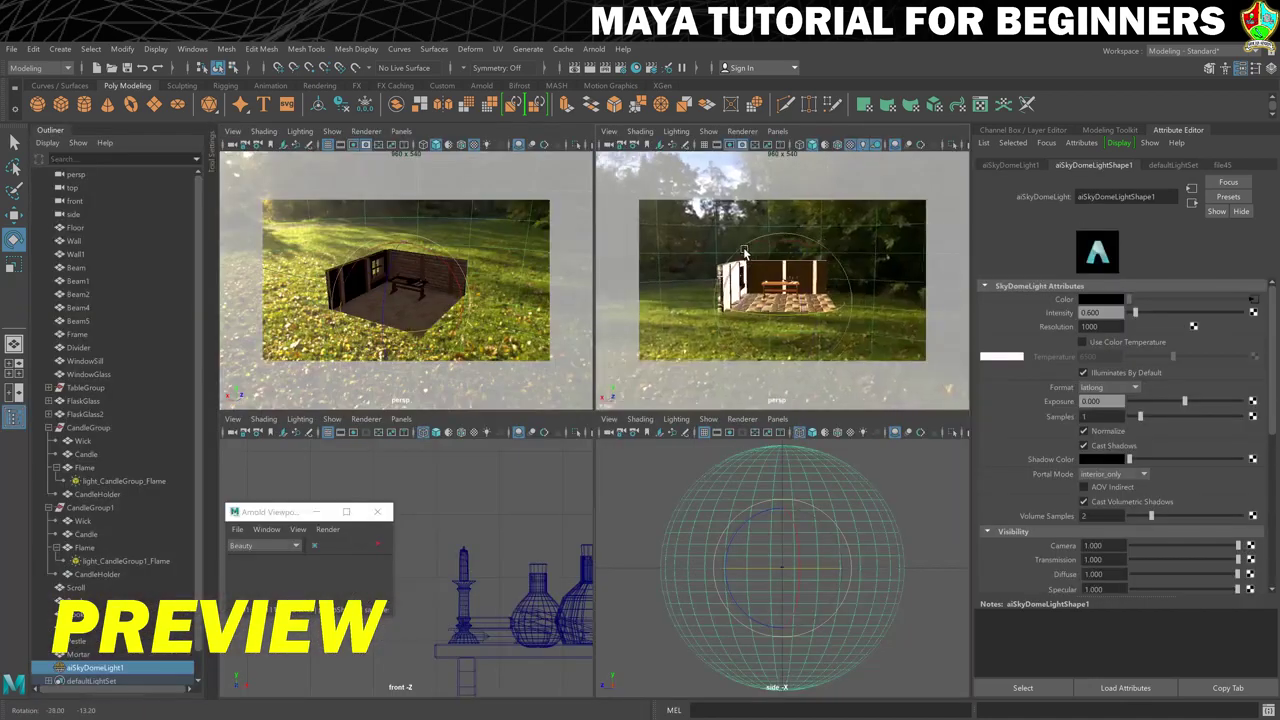
alt+drag(612, 400, 706, 262)
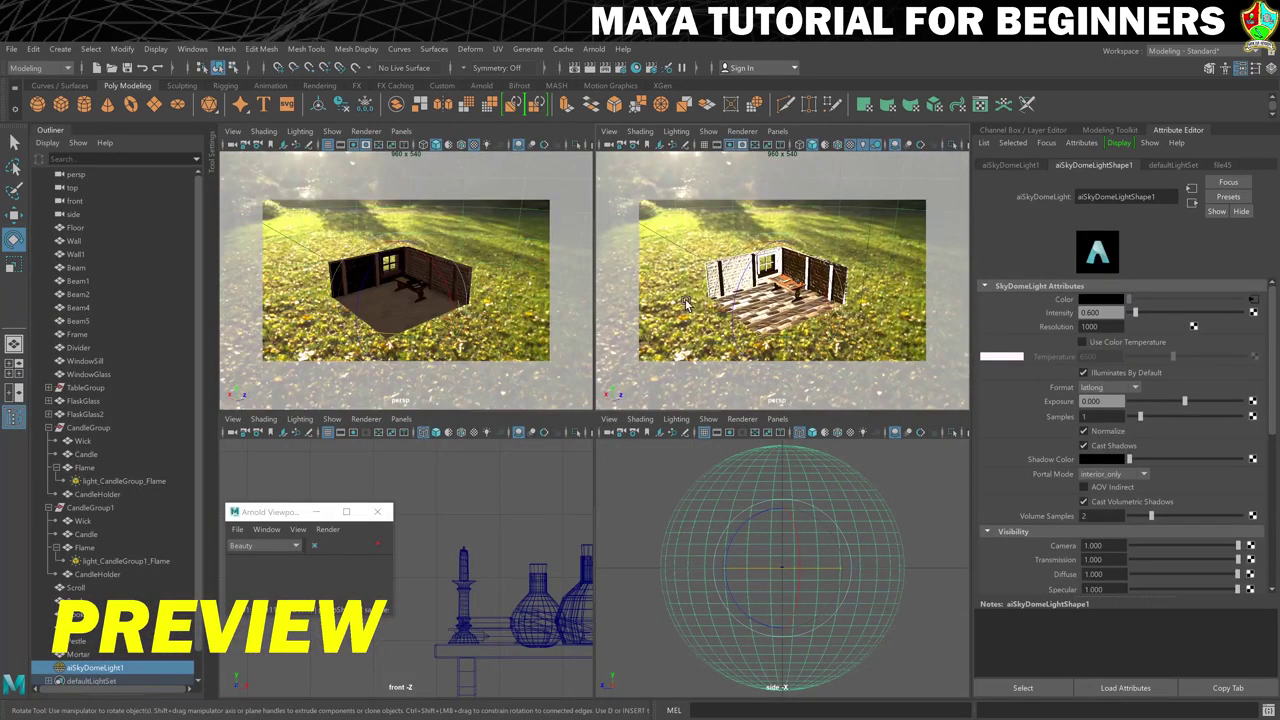
alt+right_drag(686, 300, 900, 316)
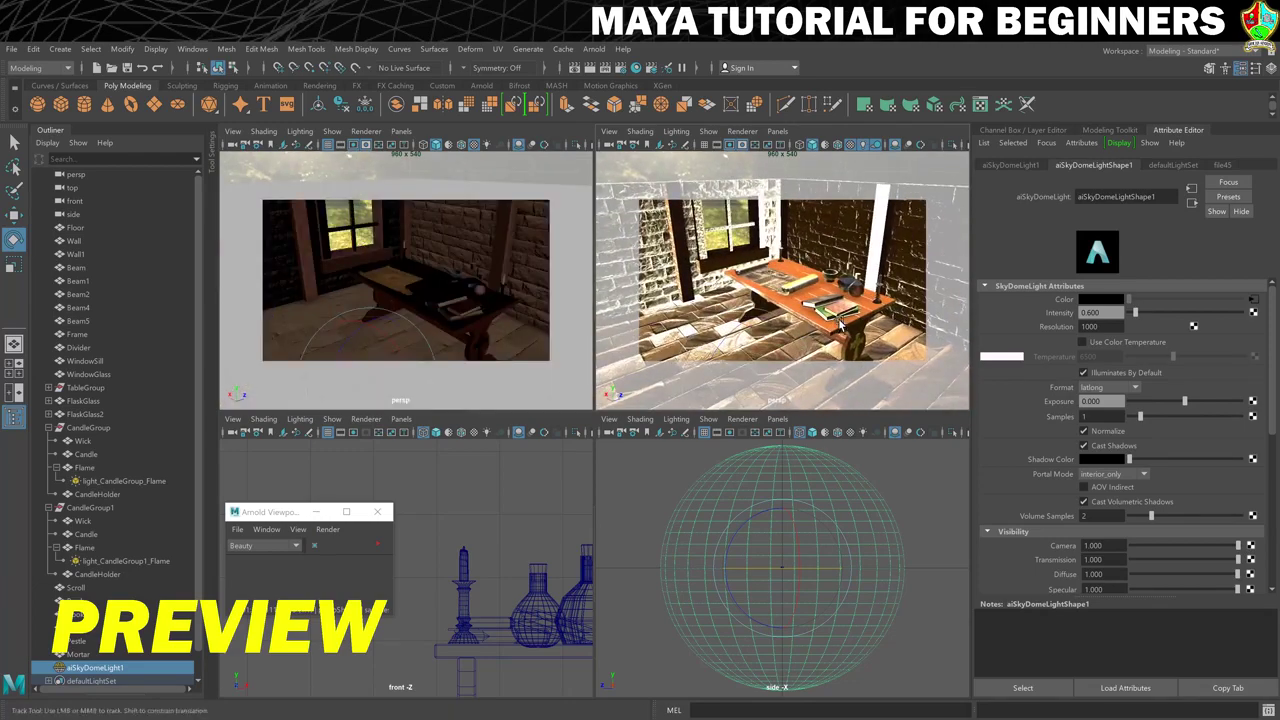
alt+drag(820, 270, 760, 218)
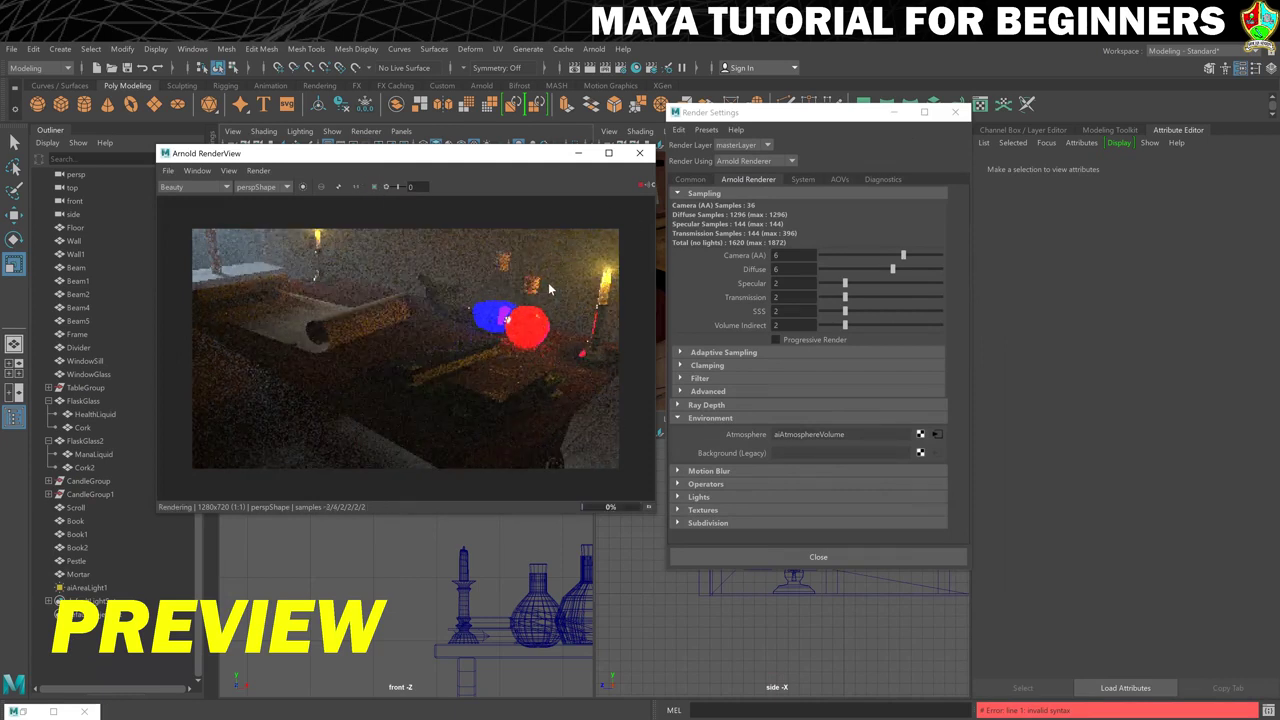
click(640, 188)
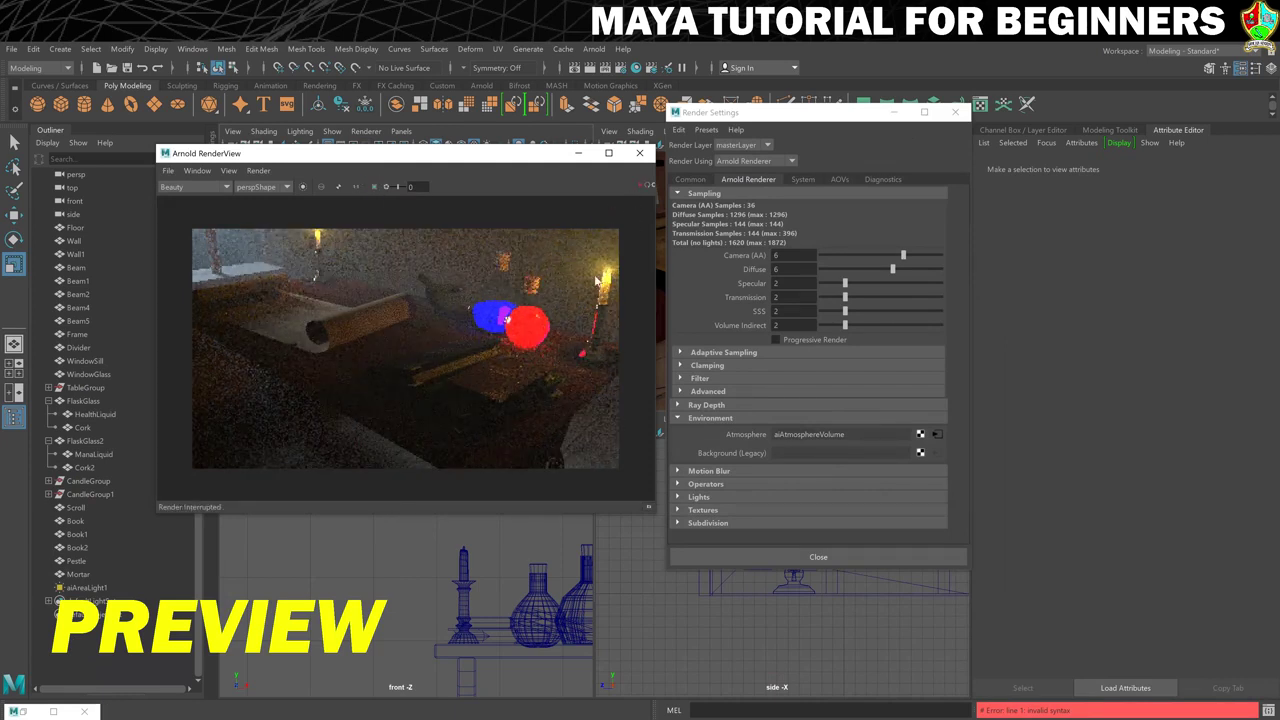
click(258, 171)
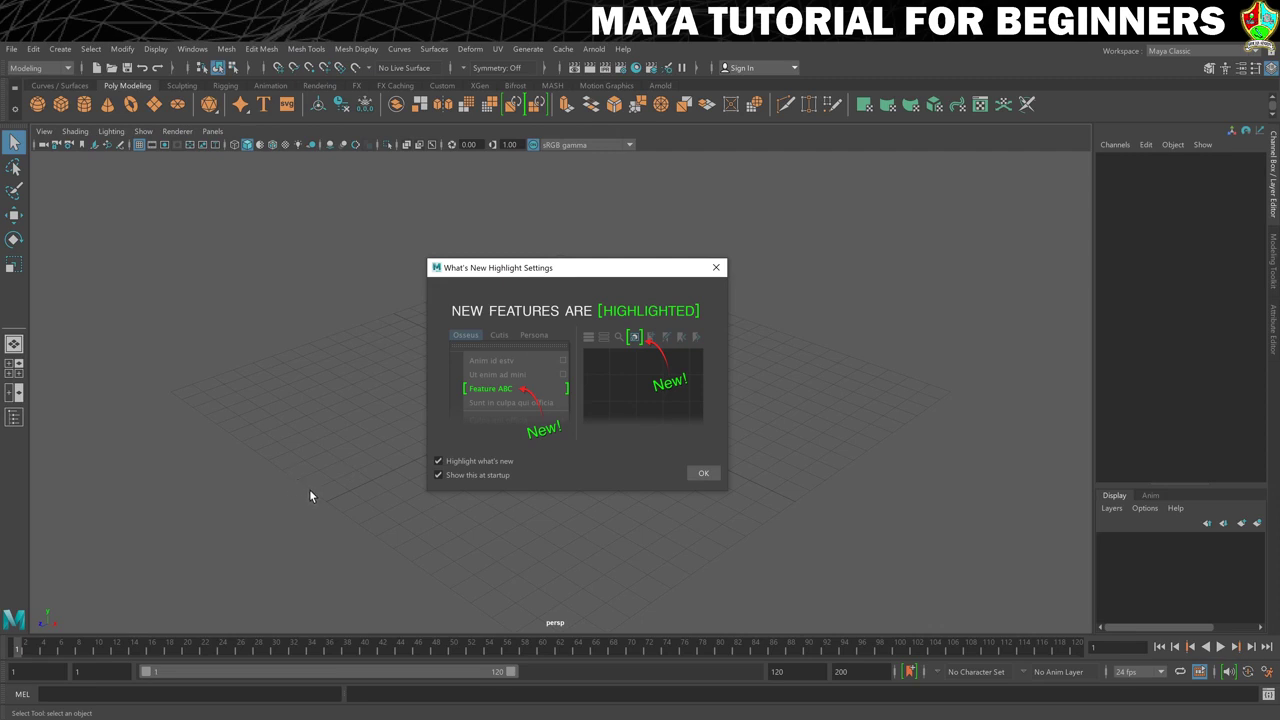
Uncheck 'Show this at startup' and confirm the What's New Highlight Settings dialog with OK.
click(449, 478)
click(701, 474)
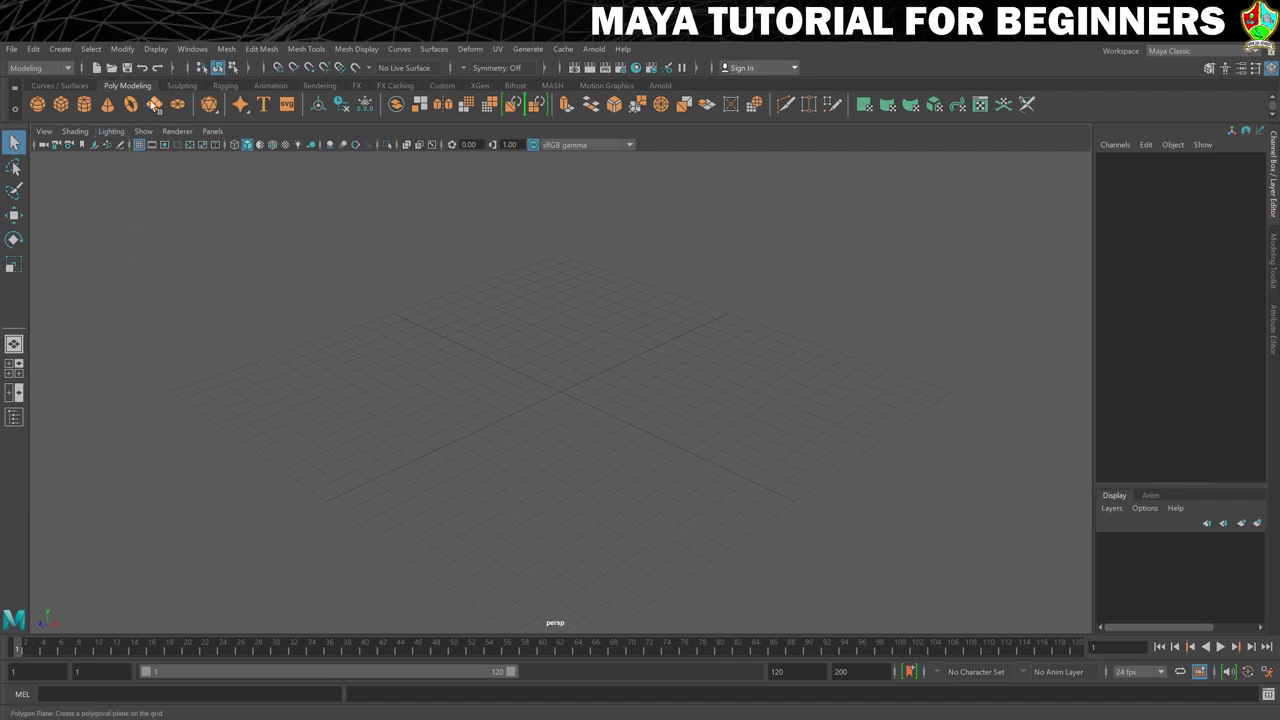
Open Preferences via Windows > Settings/Preferences, then reposition and enlarge the window.
click(191, 49)
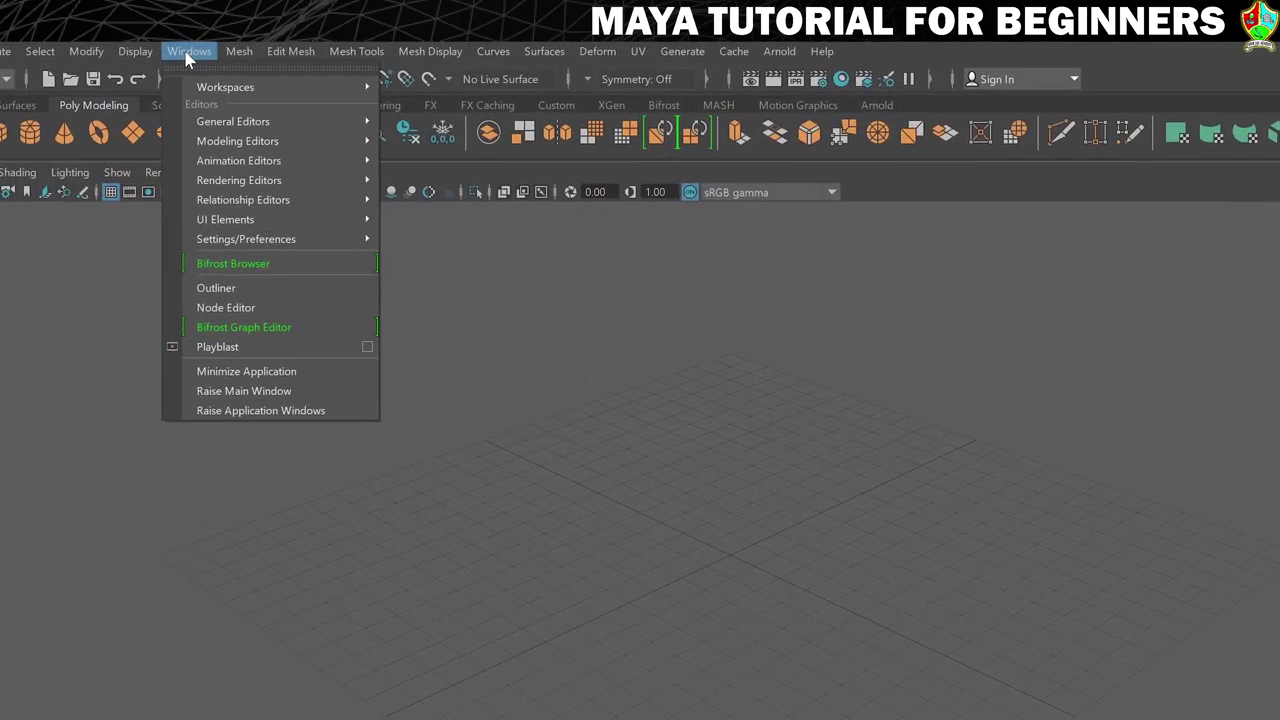
mouse_move(225, 204)
mouse_move(224, 238)
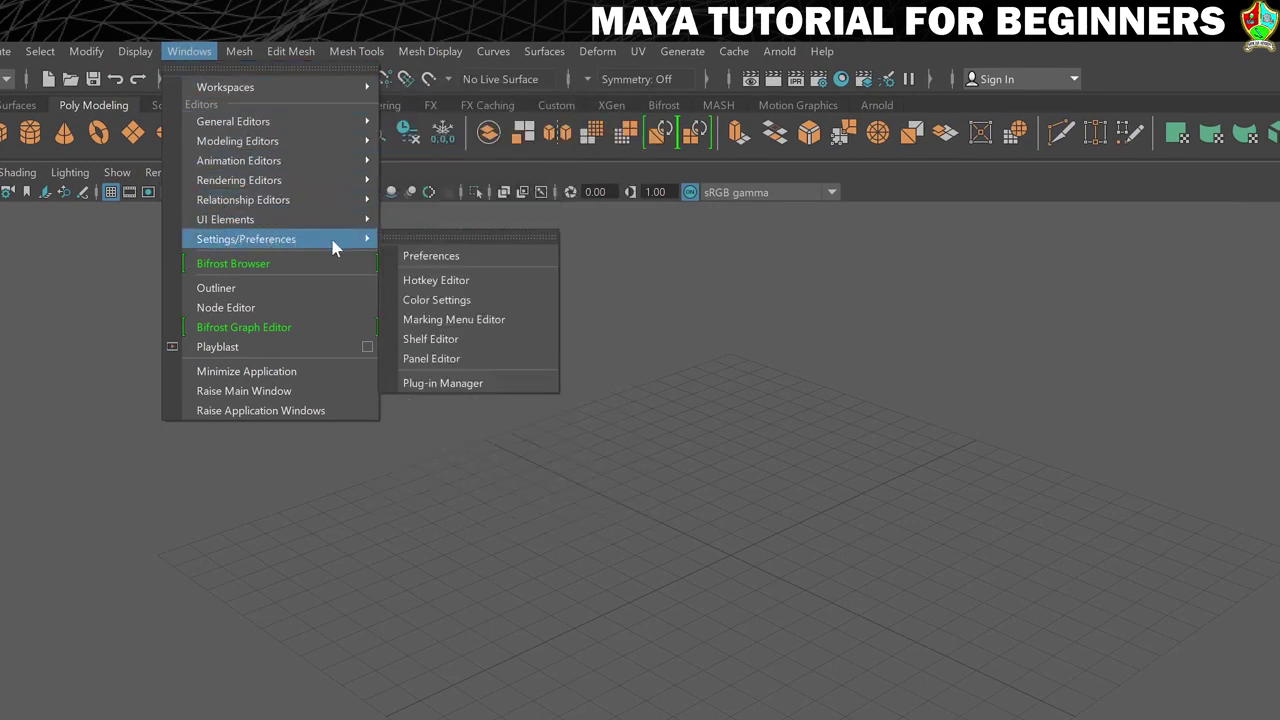
click(437, 259)
drag(364, 139, 589, 160)
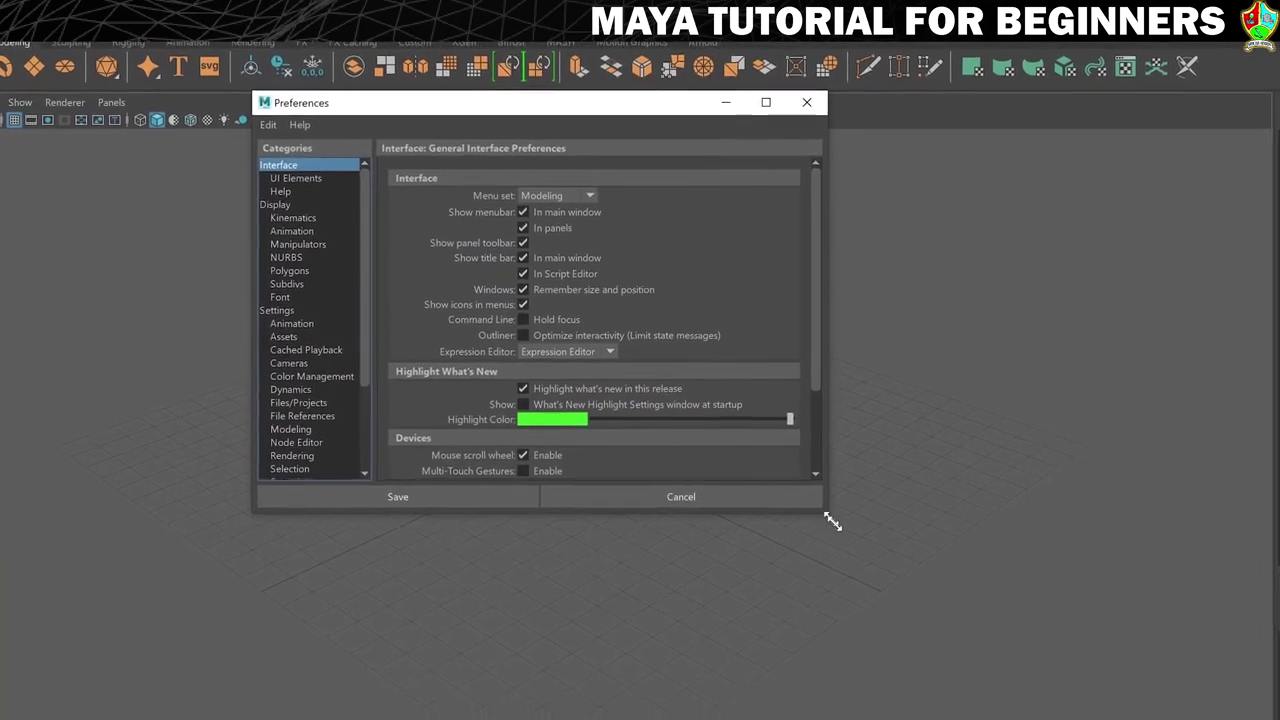
drag(844, 525, 1060, 715)
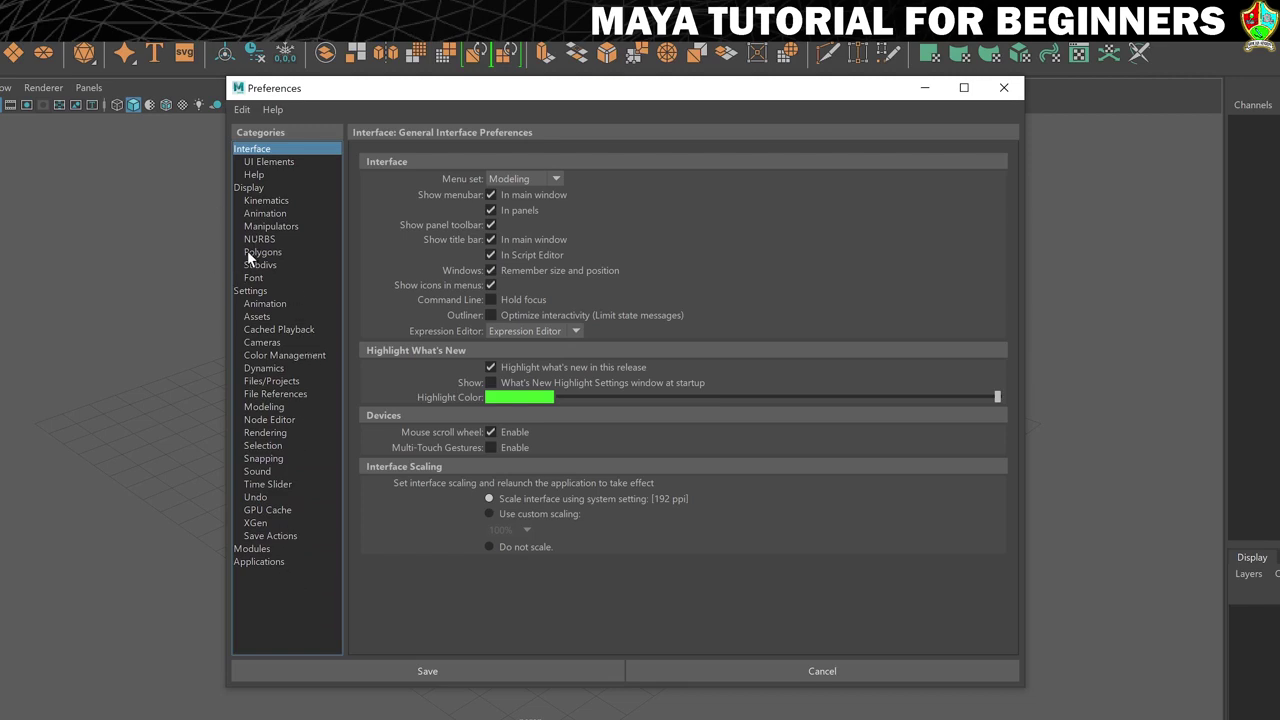
In the Undo category, try a Finite queue, return it to Infinite, and glance at the Edit menu.
click(257, 498)
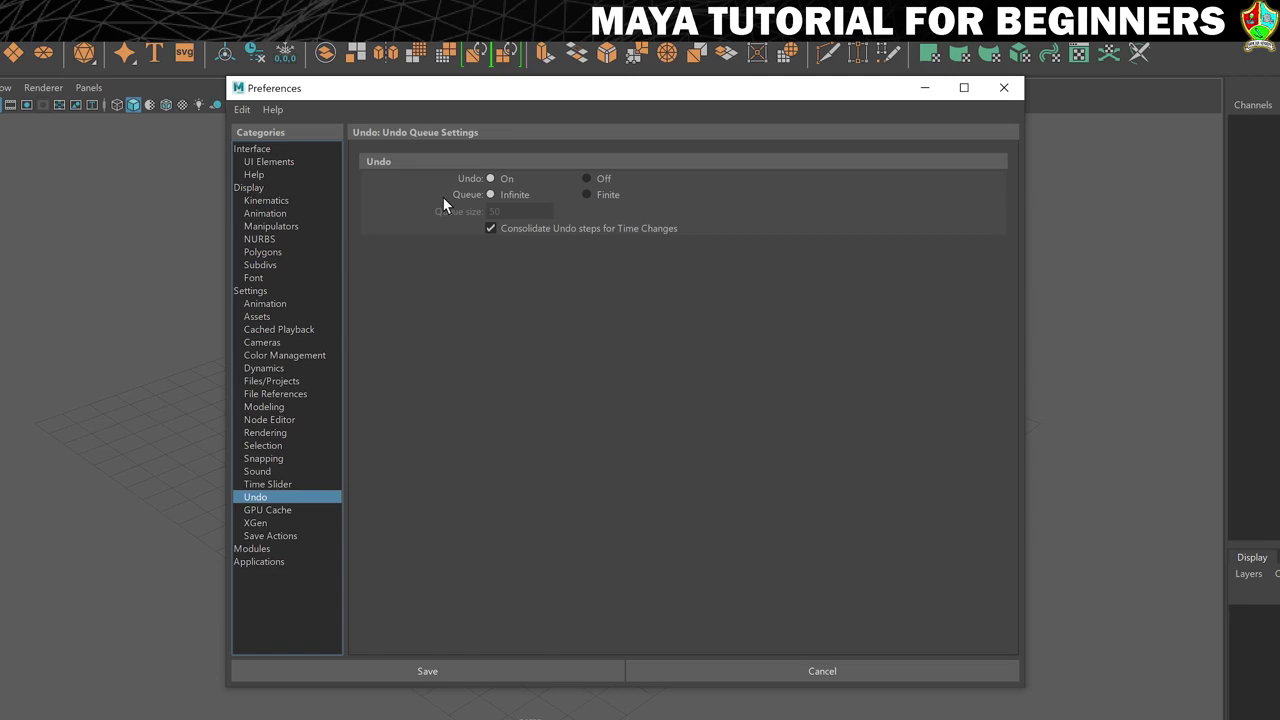
click(602, 195)
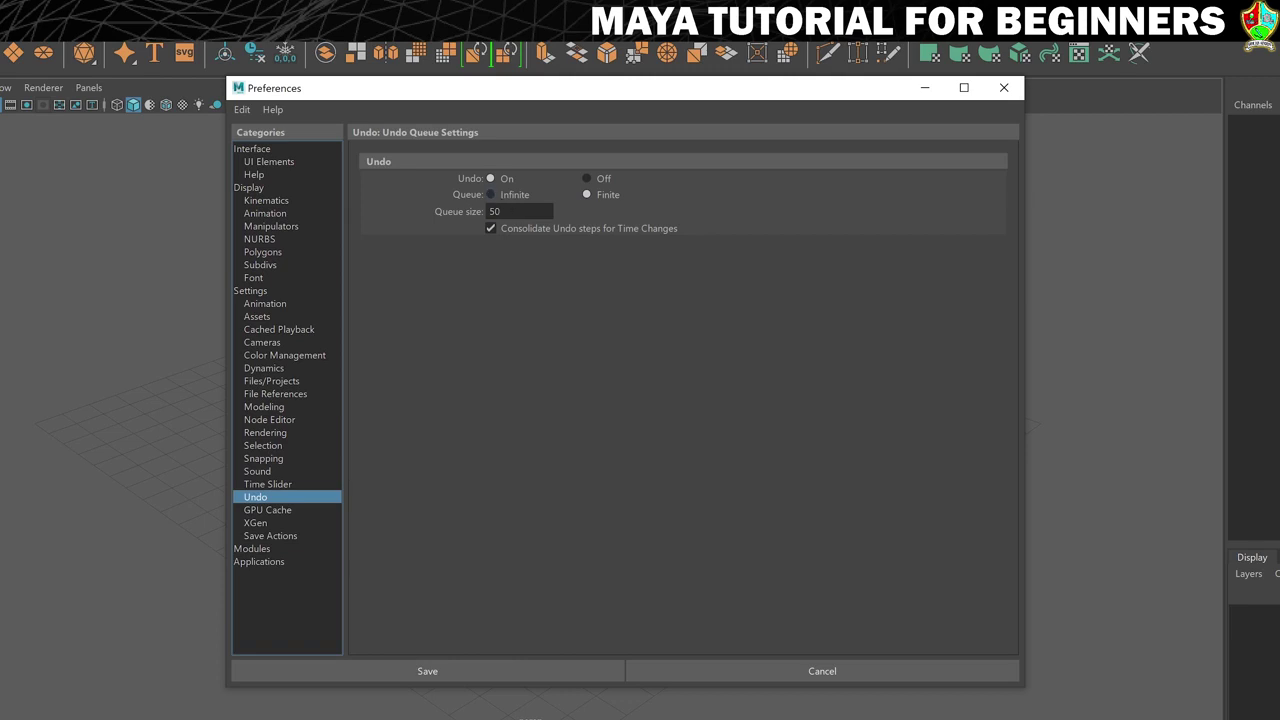
click(508, 195)
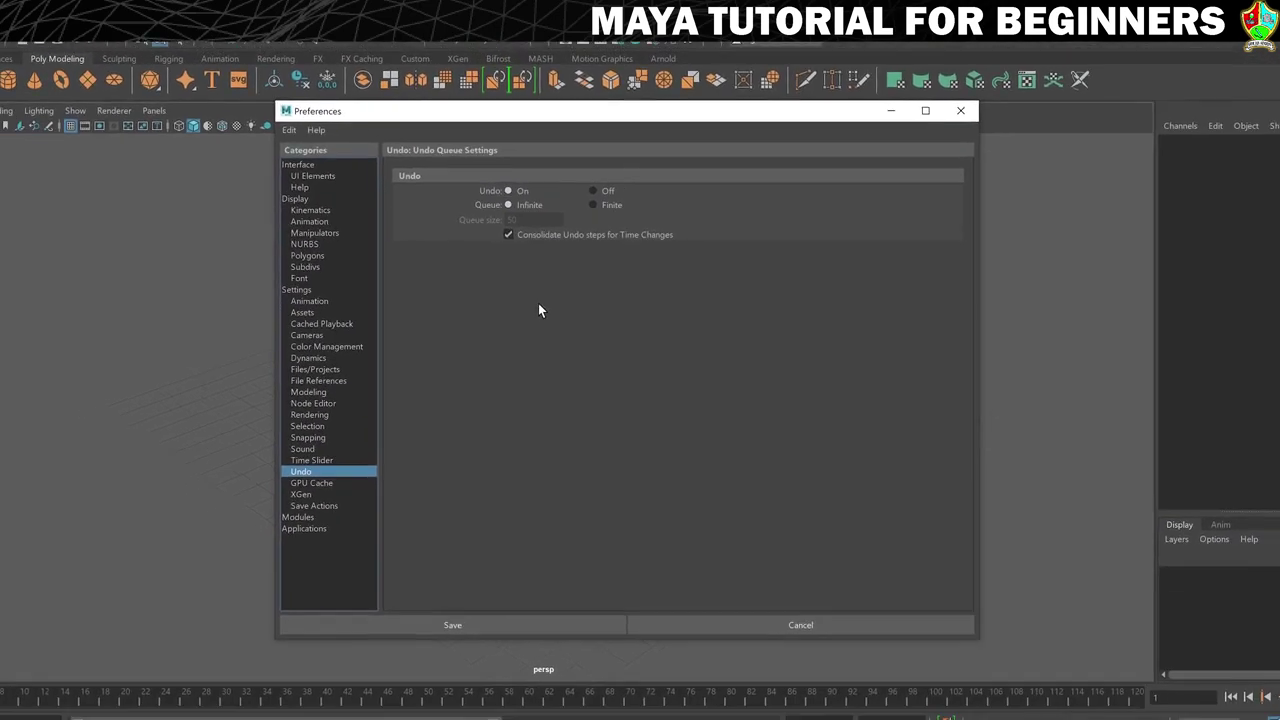
click(33, 48)
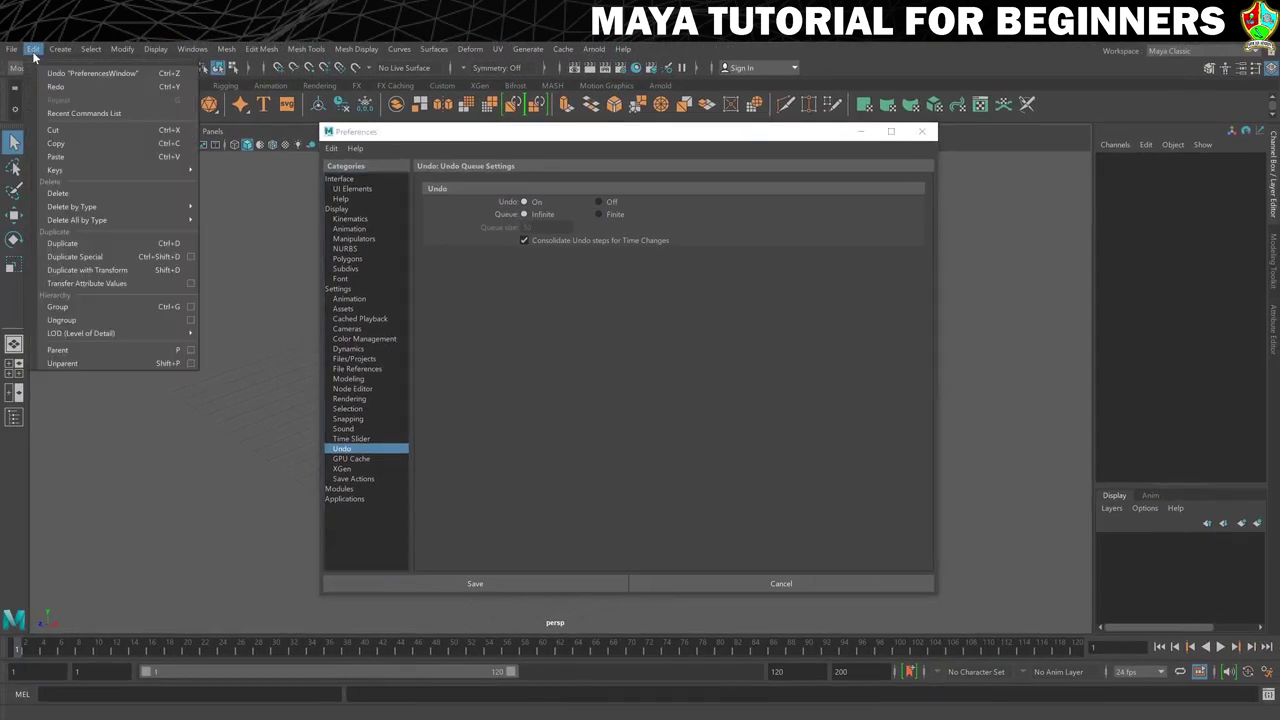
click(78, 72)
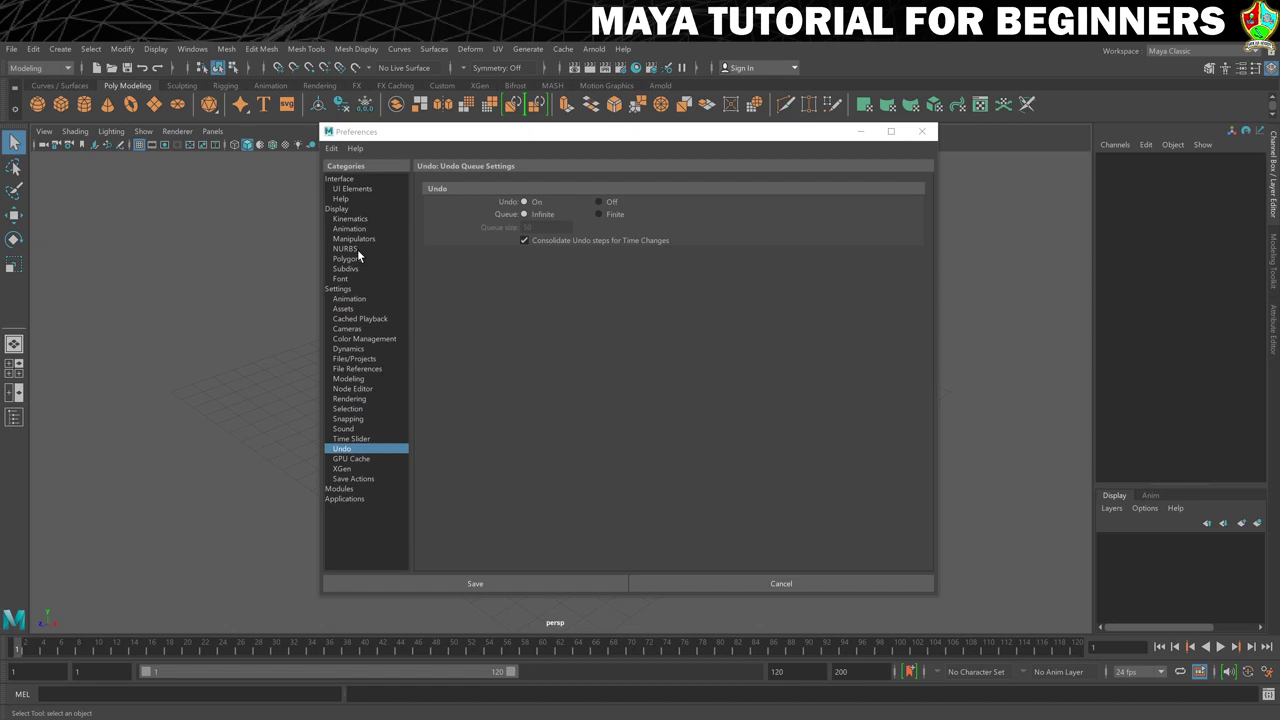
Check Enable under AutoSave in Files/Projects, keeping the 10-minute interval and project destination.
click(487, 475)
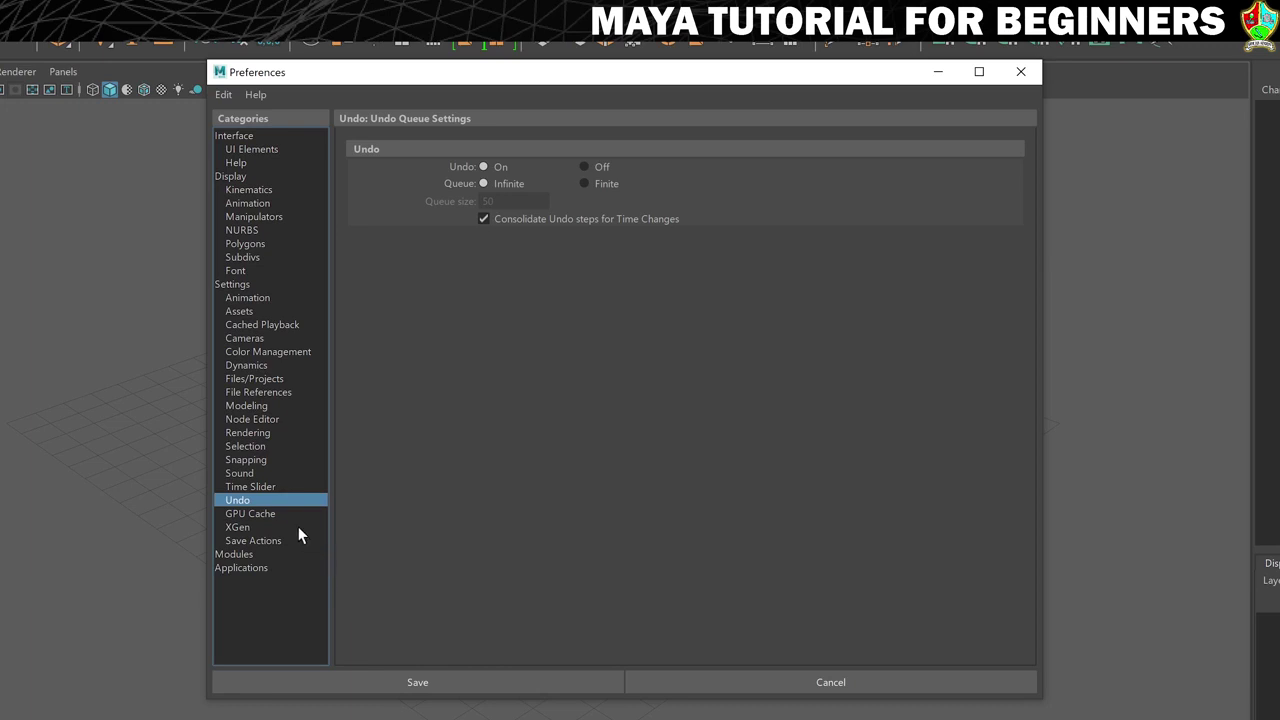
click(257, 378)
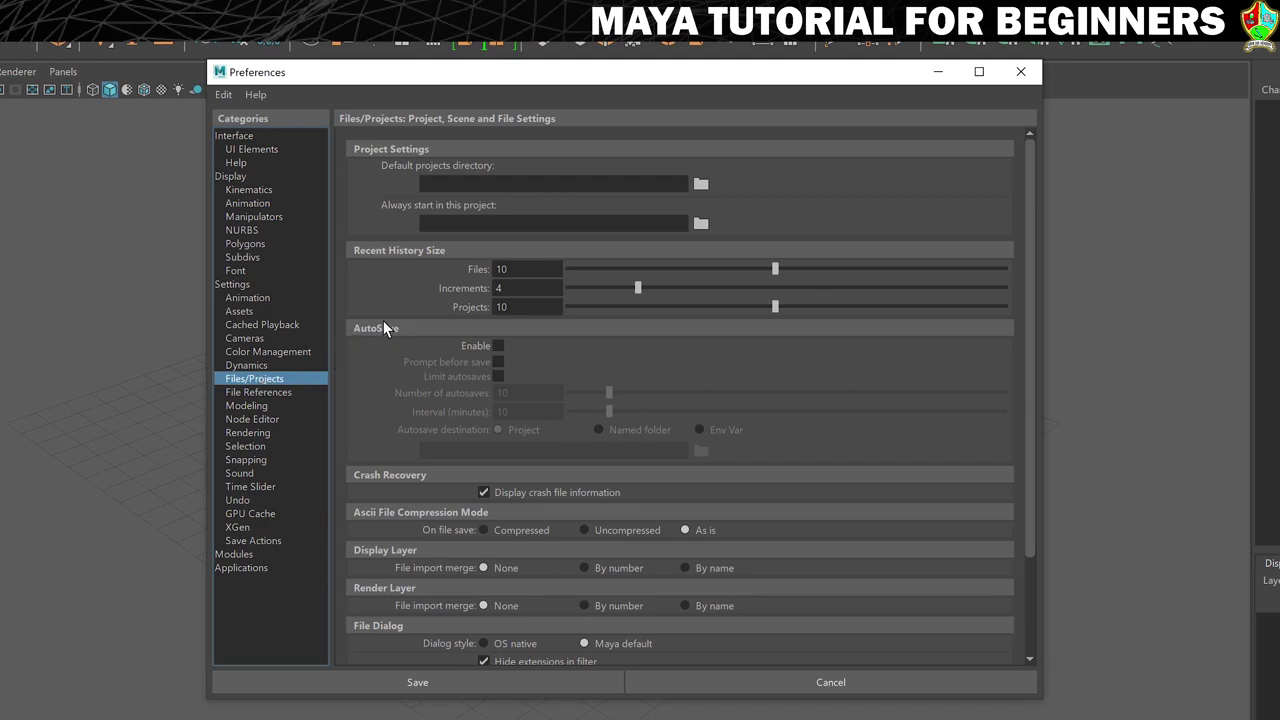
click(497, 346)
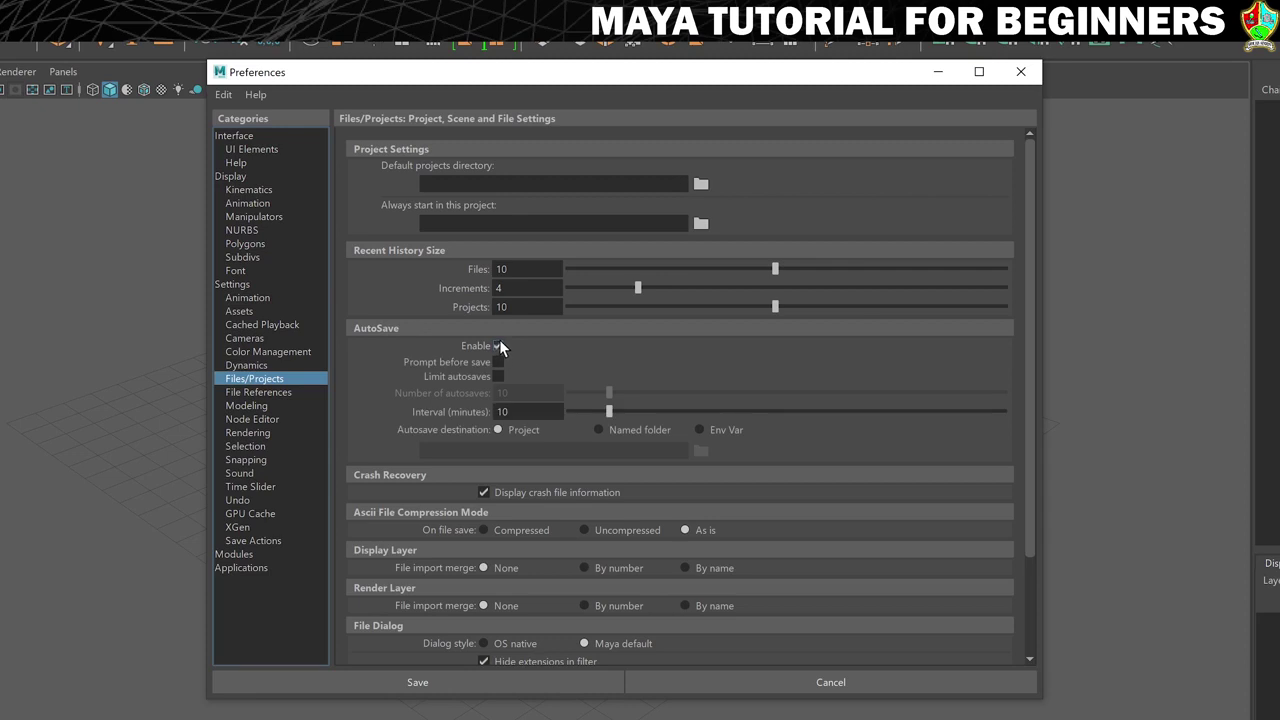